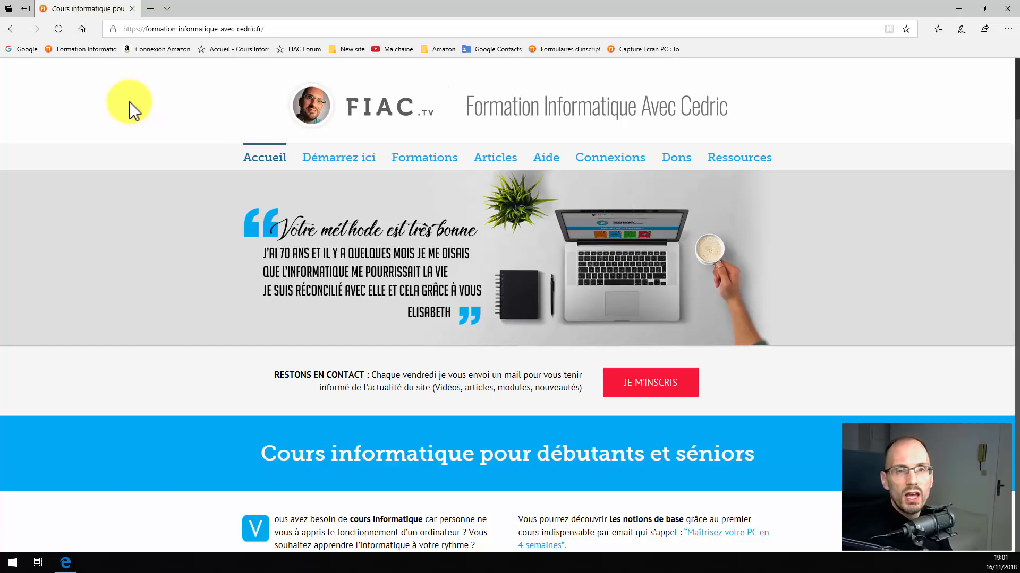
Step: Load Google in a new browser tab, check which account is signed in, and open Google Drive from the Google applications
{"action": "left_click", "coordinate": [151, 8]}
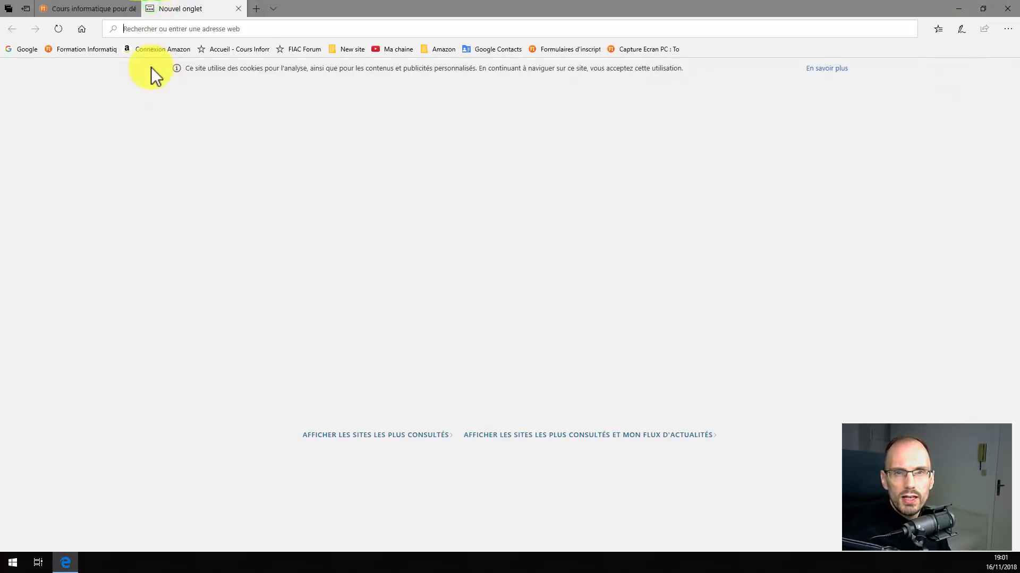
{"action": "left_click", "coordinate": [23, 45]}
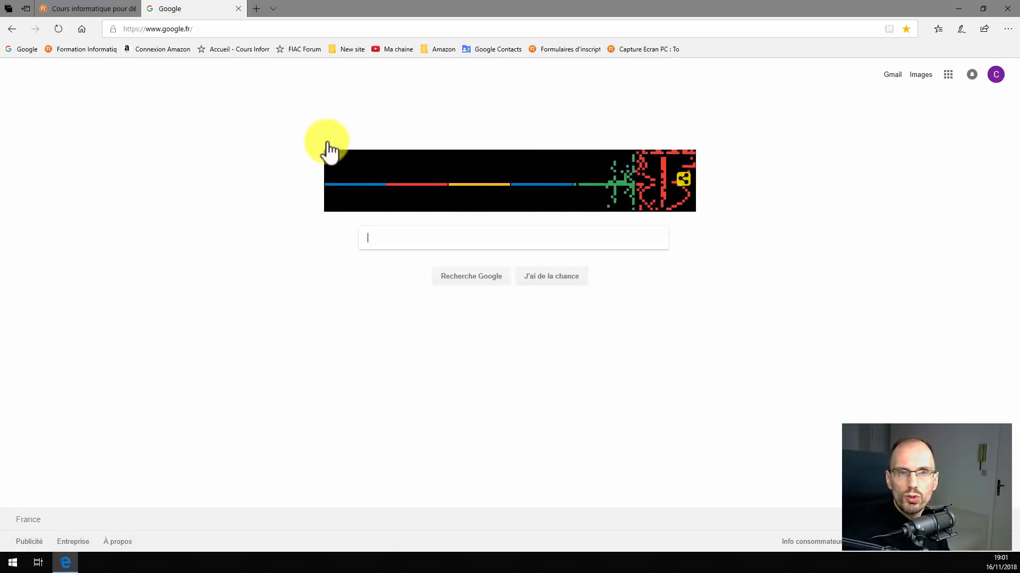
{"action": "left_click", "coordinate": [993, 75]}
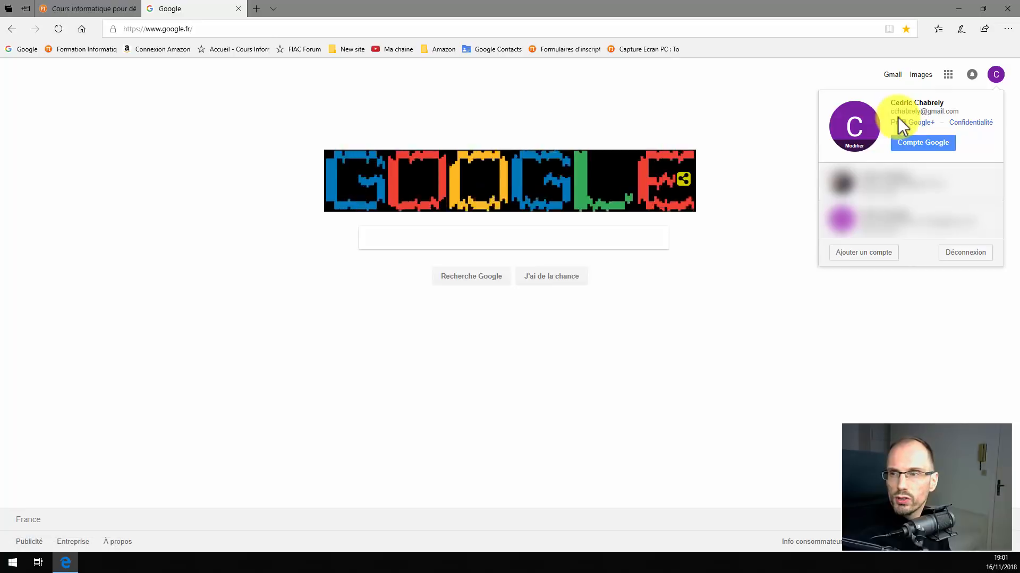
{"action": "left_click", "coordinate": [770, 100]}
{"action": "left_click", "coordinate": [947, 75]}
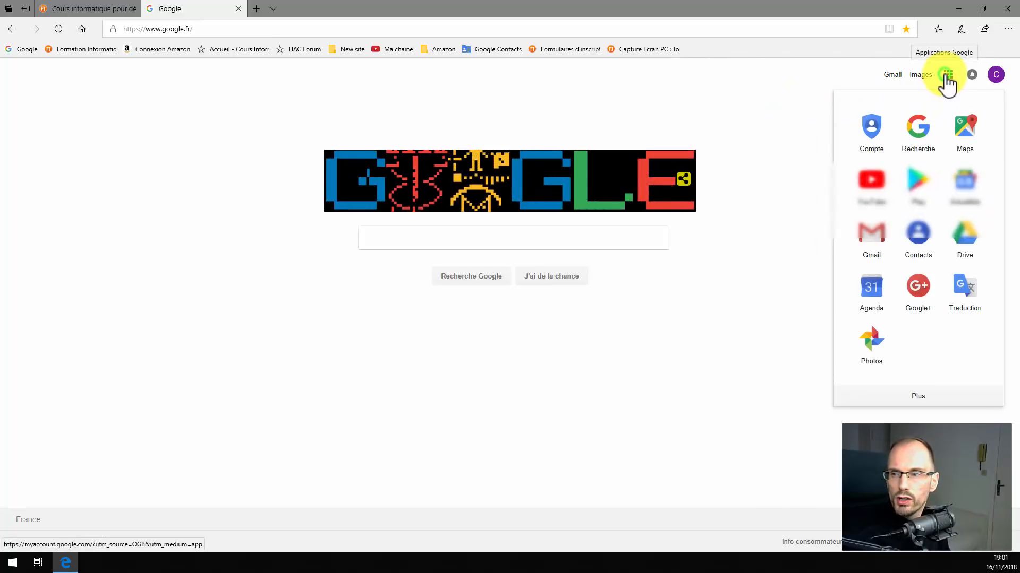
{"action": "left_click", "coordinate": [967, 244]}
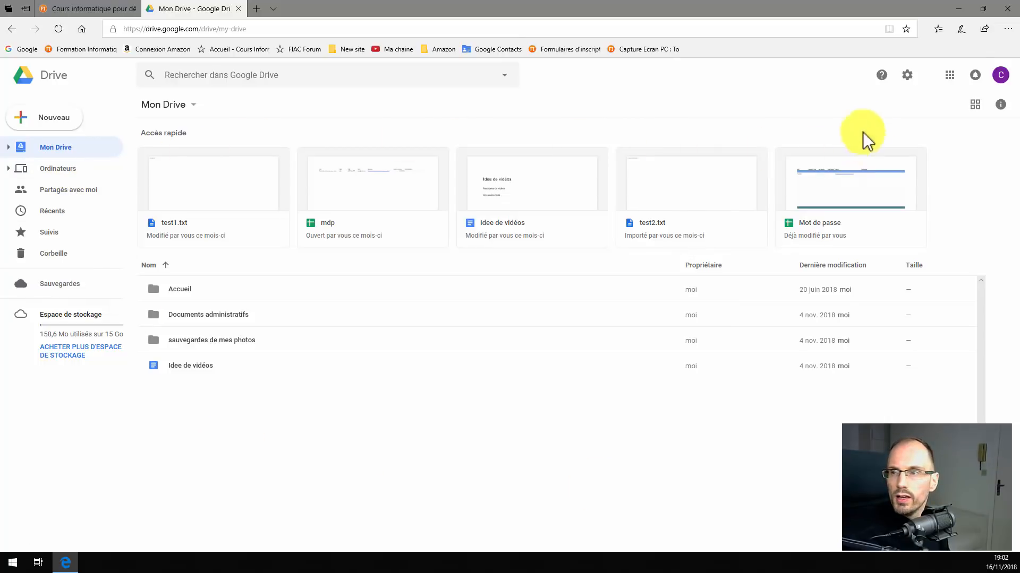
Step: In the language page reached from Drive's settings, remove English (Belgium) from the other understood languages and view the default language choices
{"action": "left_click", "coordinate": [907, 77]}
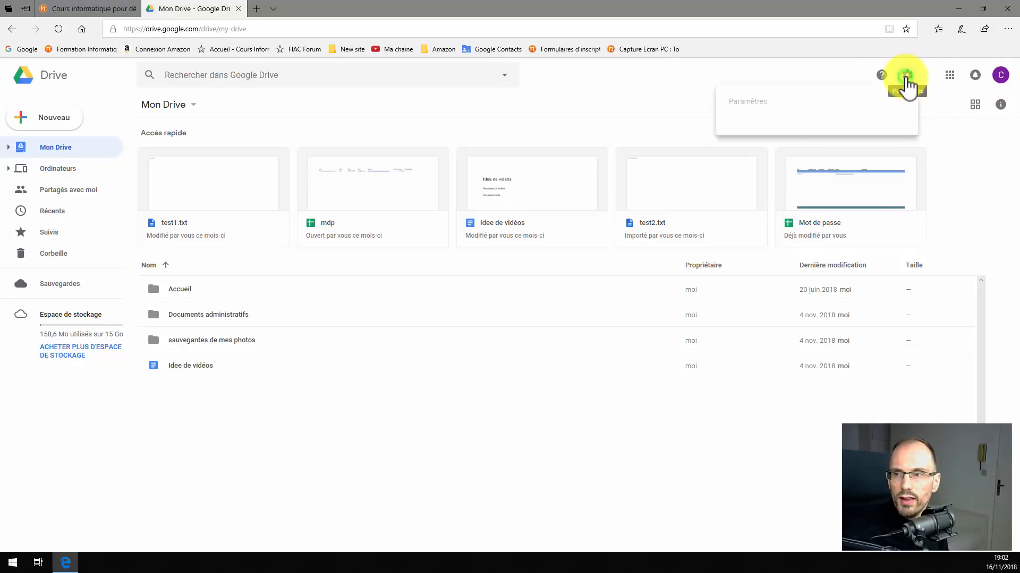
{"action": "left_click", "coordinate": [759, 103]}
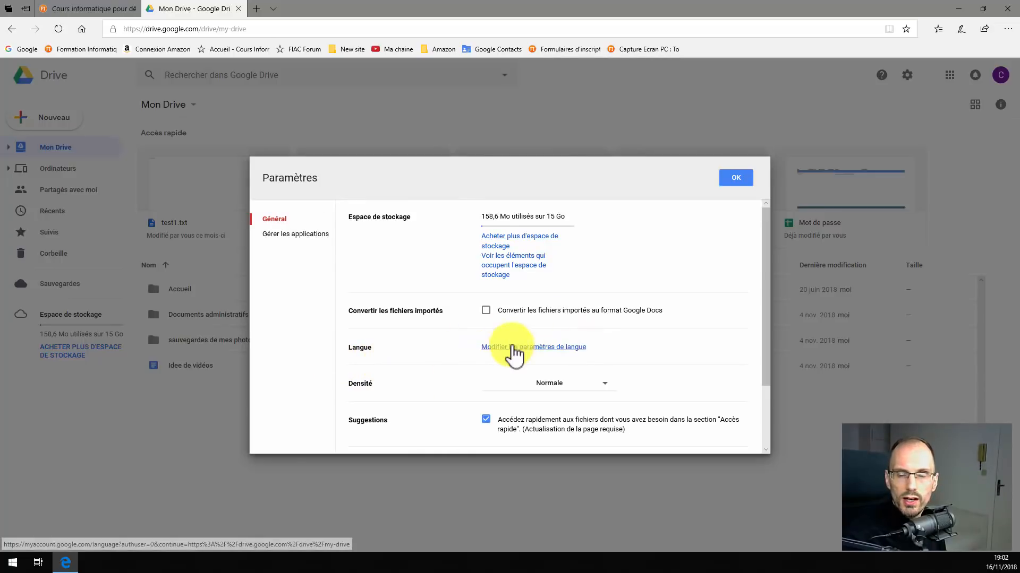
{"action": "left_click", "coordinate": [531, 348]}
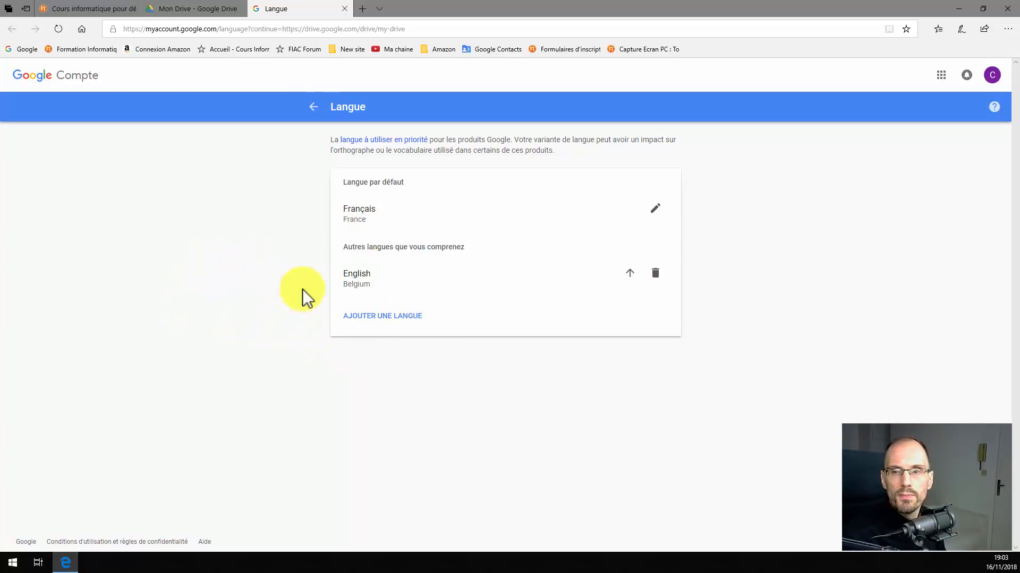
{"action": "left_click", "coordinate": [655, 274]}
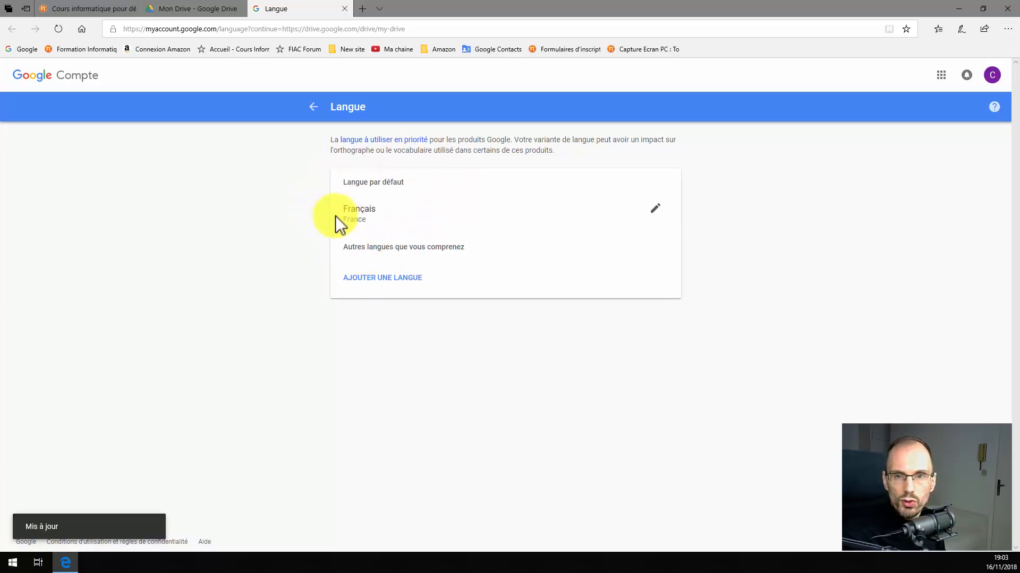
{"action": "left_click", "coordinate": [655, 210]}
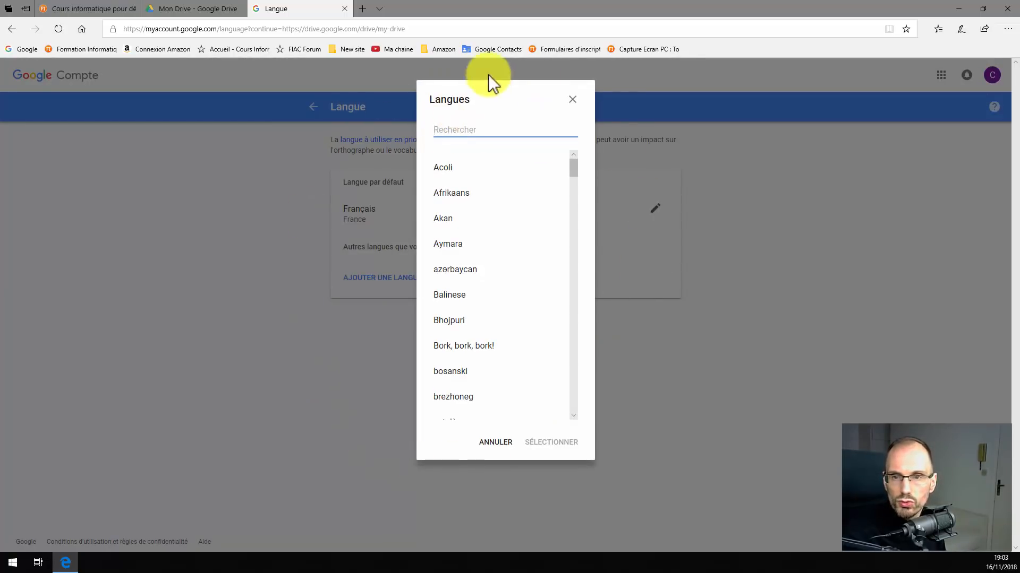
{"action": "left_click", "coordinate": [495, 443]}
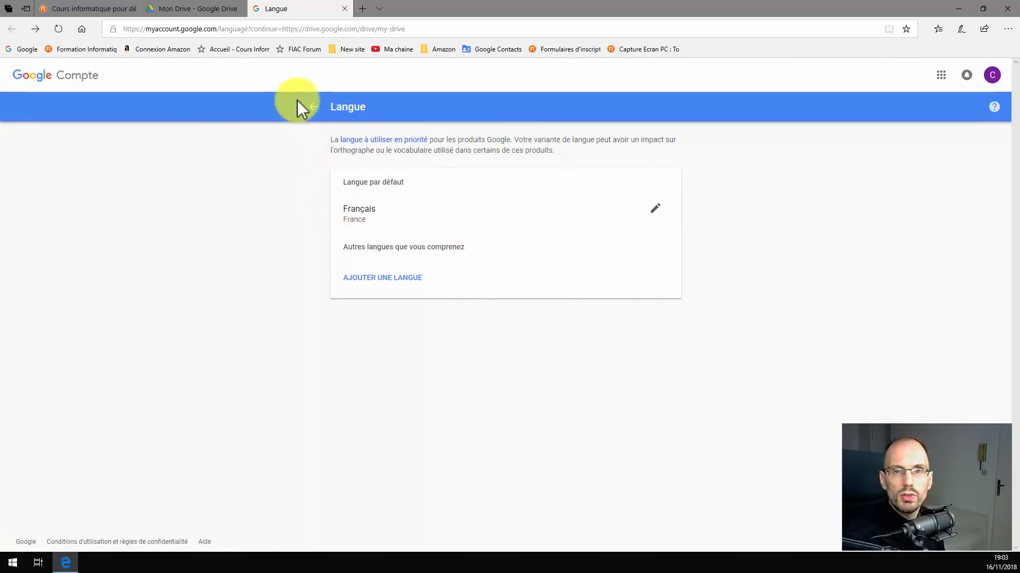
Step: Close the language page and Drive settings, restart the browser, and reopen Google Drive from the Google home page
{"action": "left_click", "coordinate": [344, 9]}
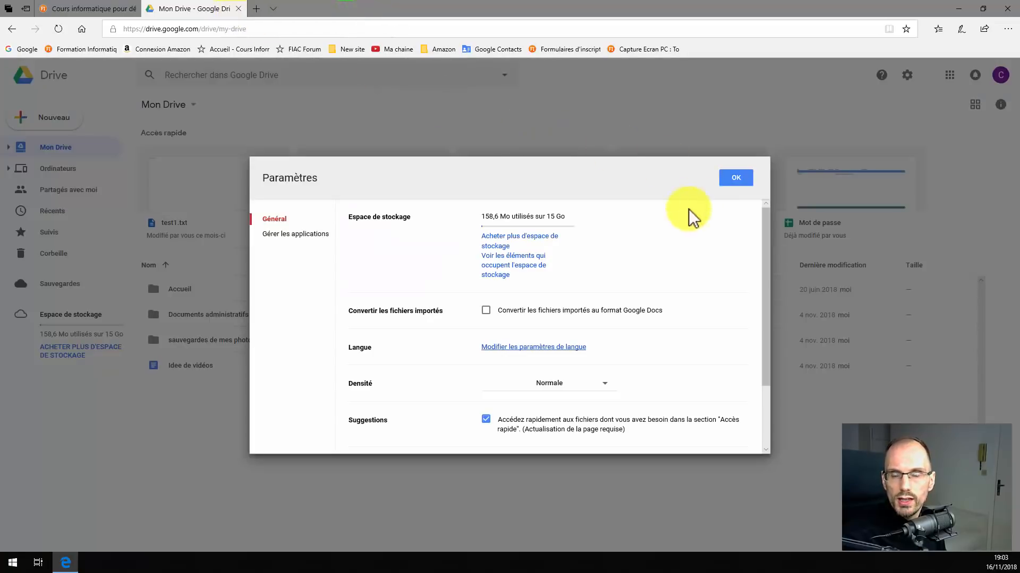
{"action": "left_click", "coordinate": [735, 179]}
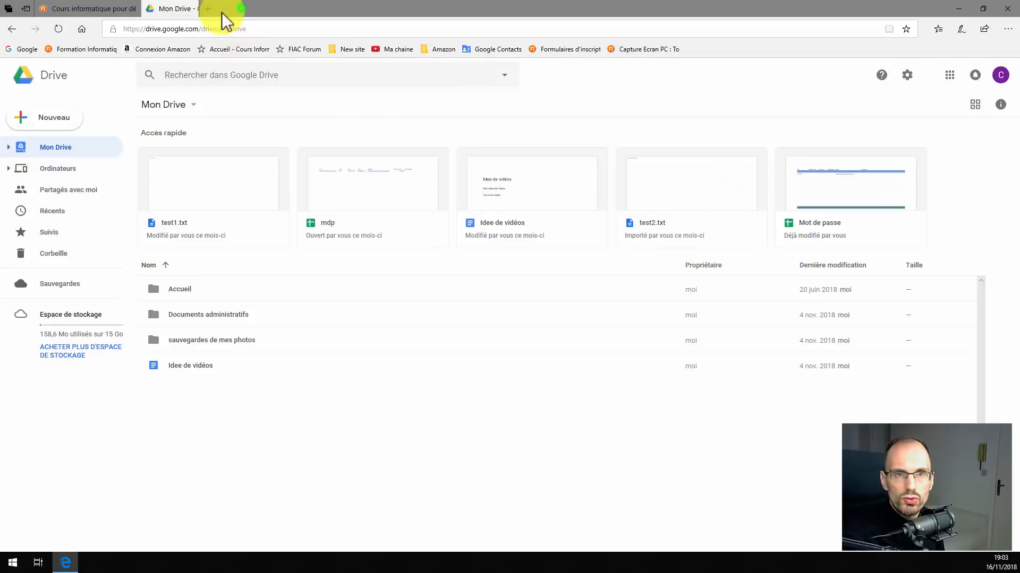
{"action": "left_click", "coordinate": [241, 8]}
{"action": "left_click", "coordinate": [134, 7]}
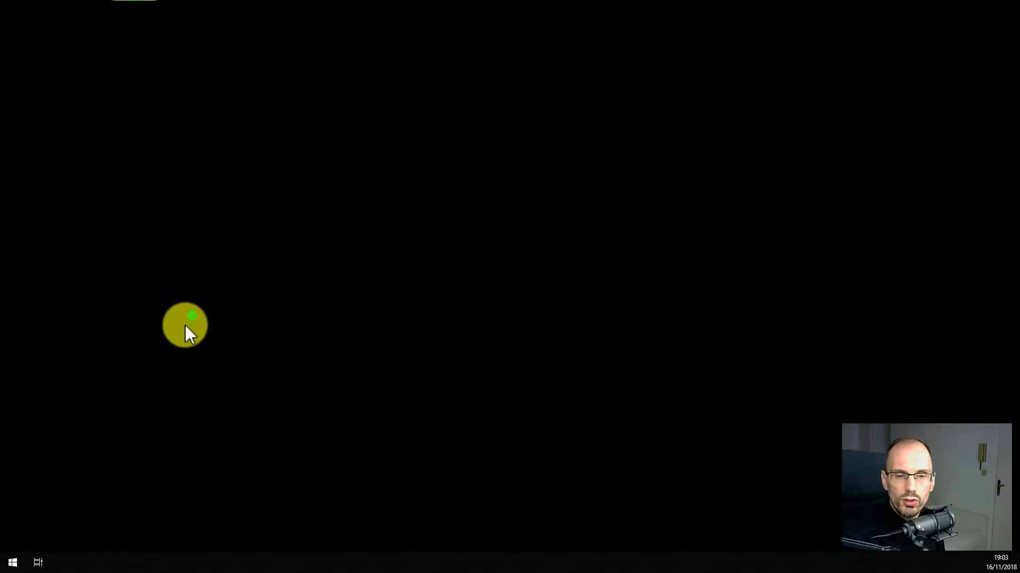
{"action": "key", "text": "XF86HomePage"}
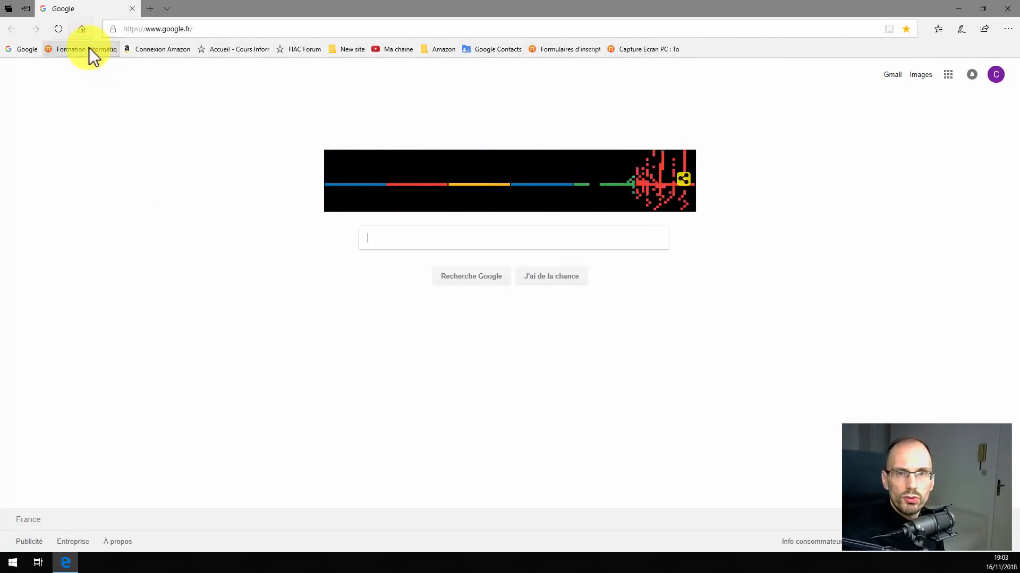
{"action": "left_click", "coordinate": [948, 75]}
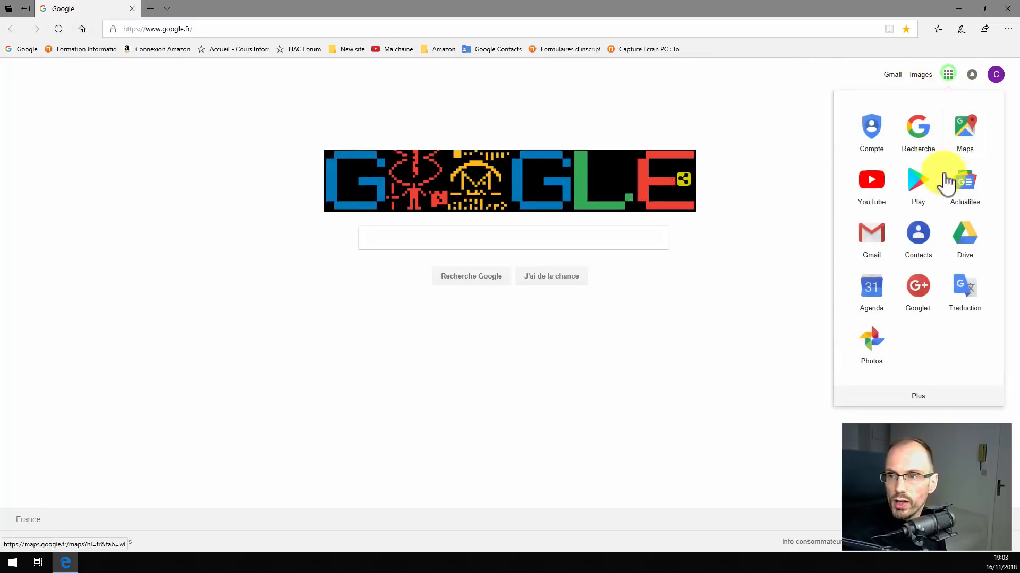
{"action": "left_click", "coordinate": [959, 240]}
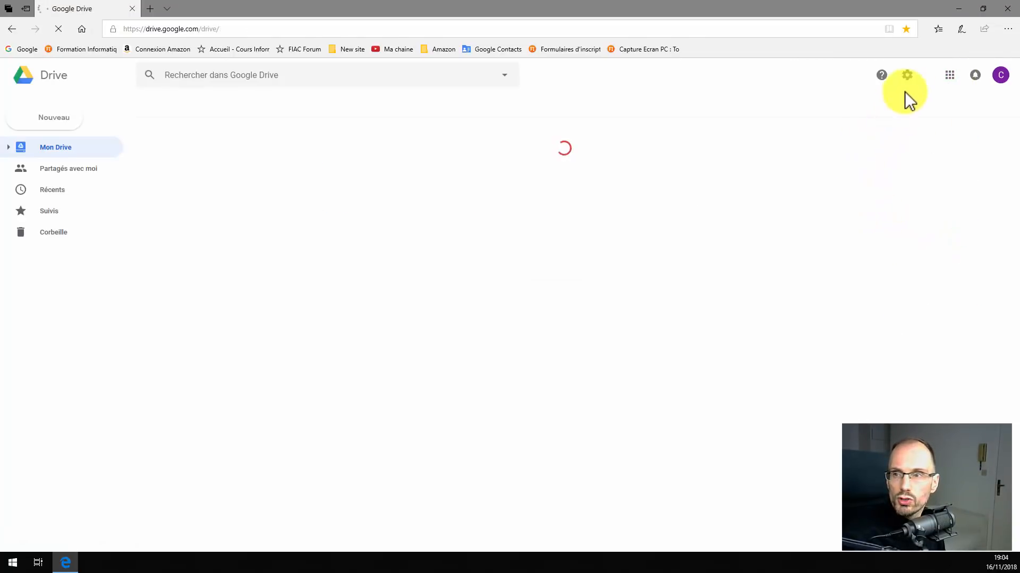
Step: From Drive's language settings, add English with the Belgium variant and make it the default language
{"action": "left_click", "coordinate": [908, 80]}
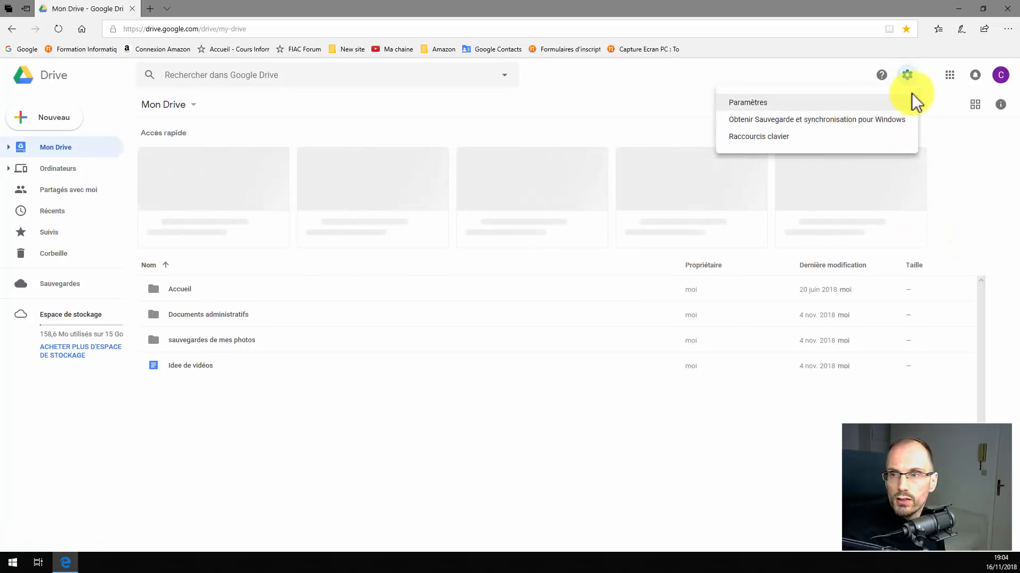
{"action": "left_click", "coordinate": [794, 104]}
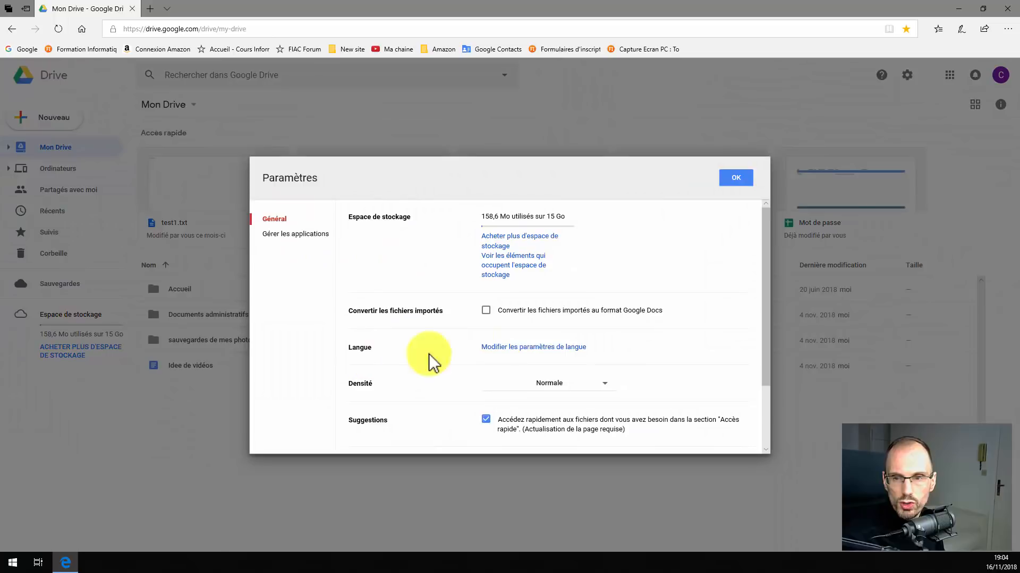
{"action": "left_click", "coordinate": [536, 346]}
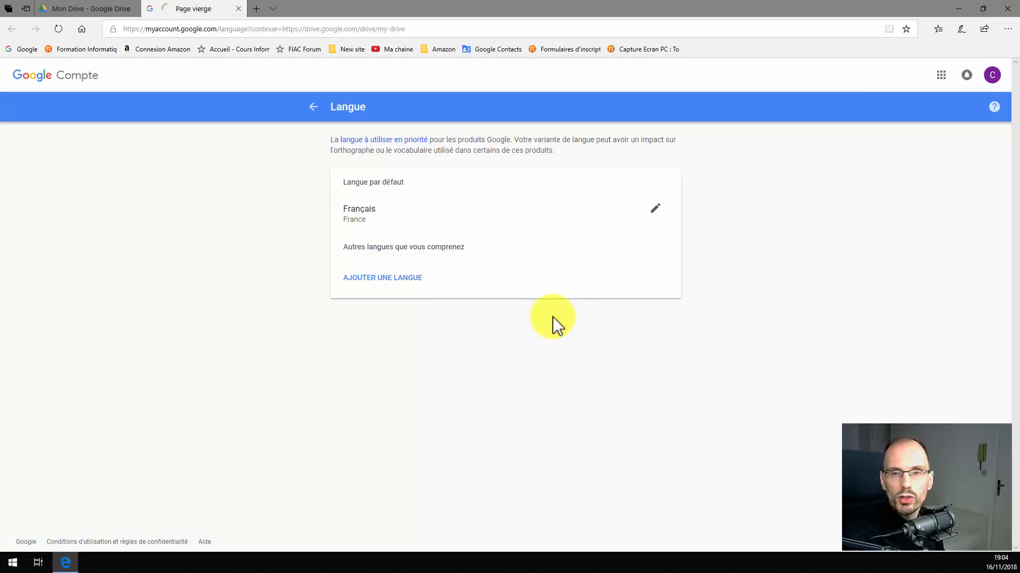
{"action": "left_click", "coordinate": [378, 276]}
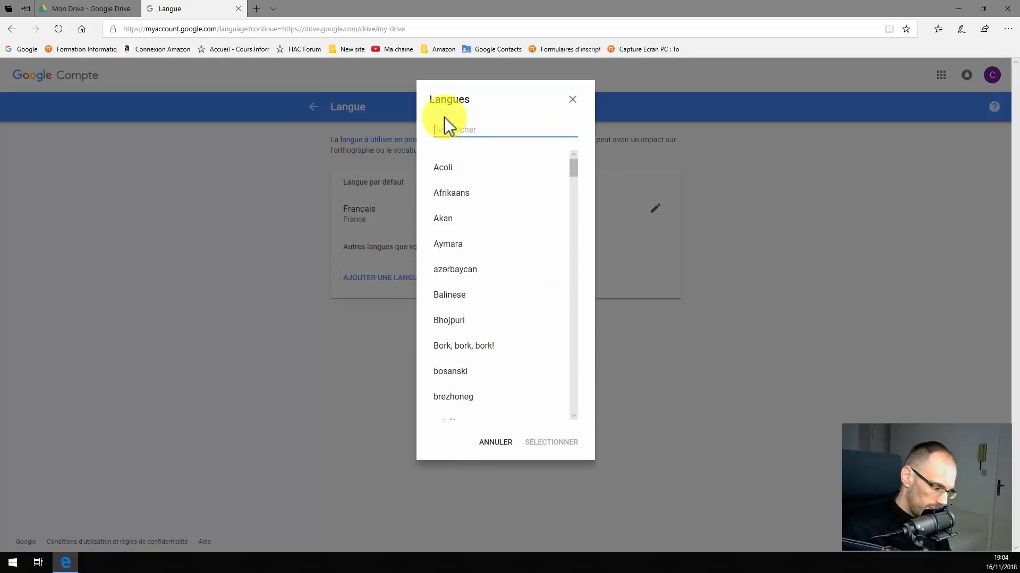
{"action": "type", "text": "eng"}
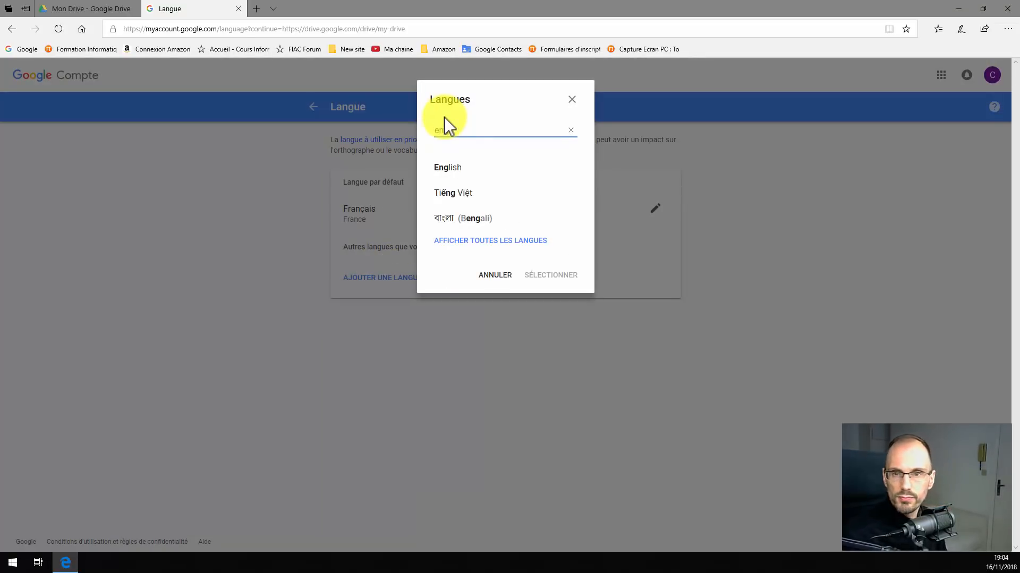
{"action": "left_click", "coordinate": [454, 167]}
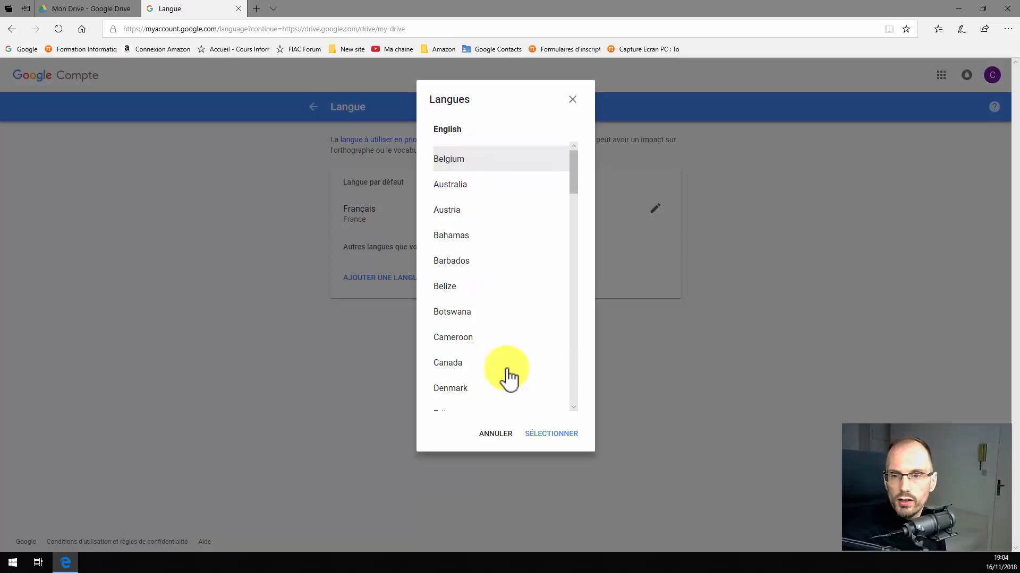
{"action": "left_click", "coordinate": [547, 436]}
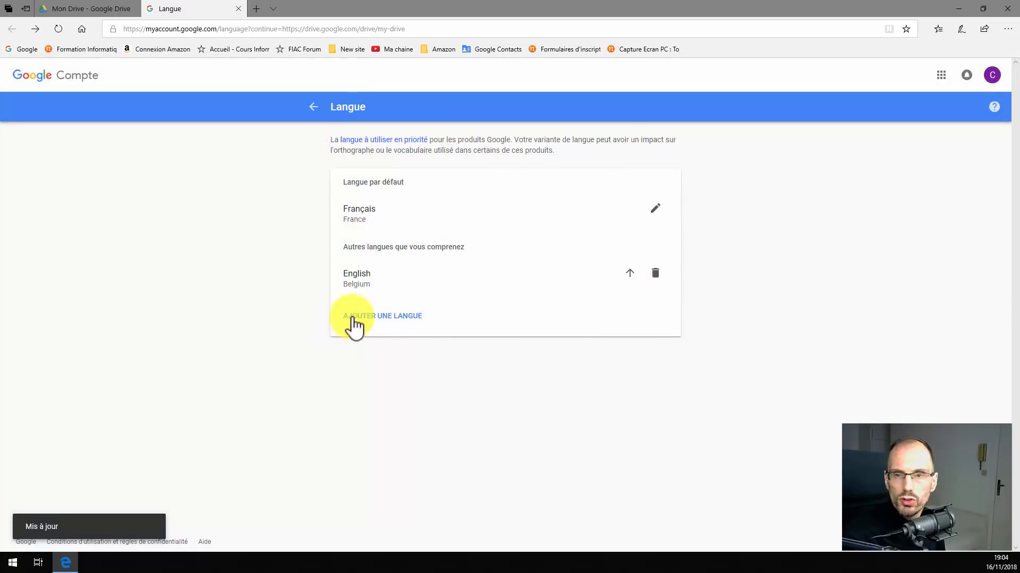
{"action": "left_click", "coordinate": [630, 274]}
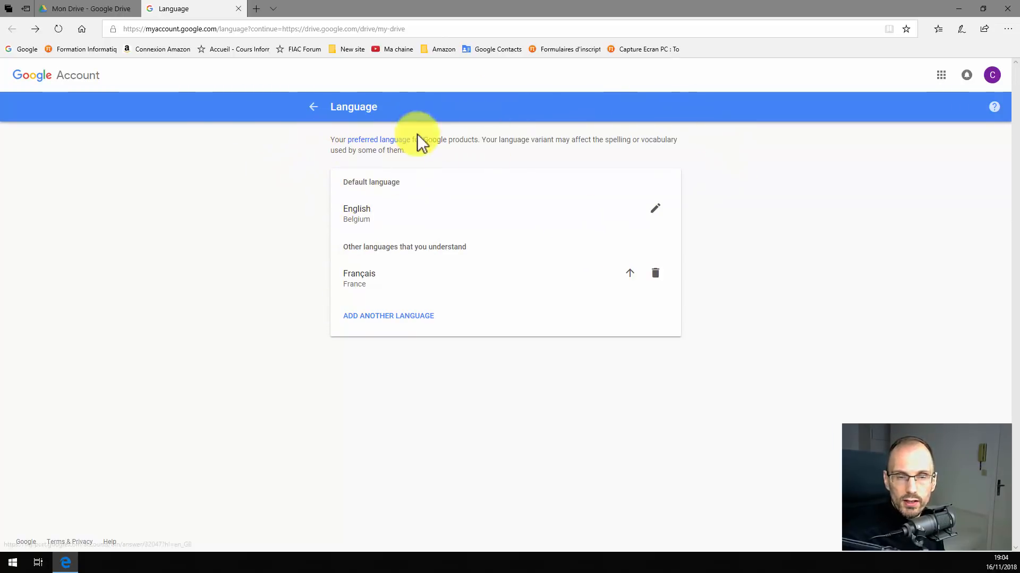
Step: Close the open Drive pages, restart the browser, decline the suggestion to switch to Chrome, and open Google Drive again
{"action": "left_click", "coordinate": [238, 8]}
{"action": "left_click", "coordinate": [736, 179]}
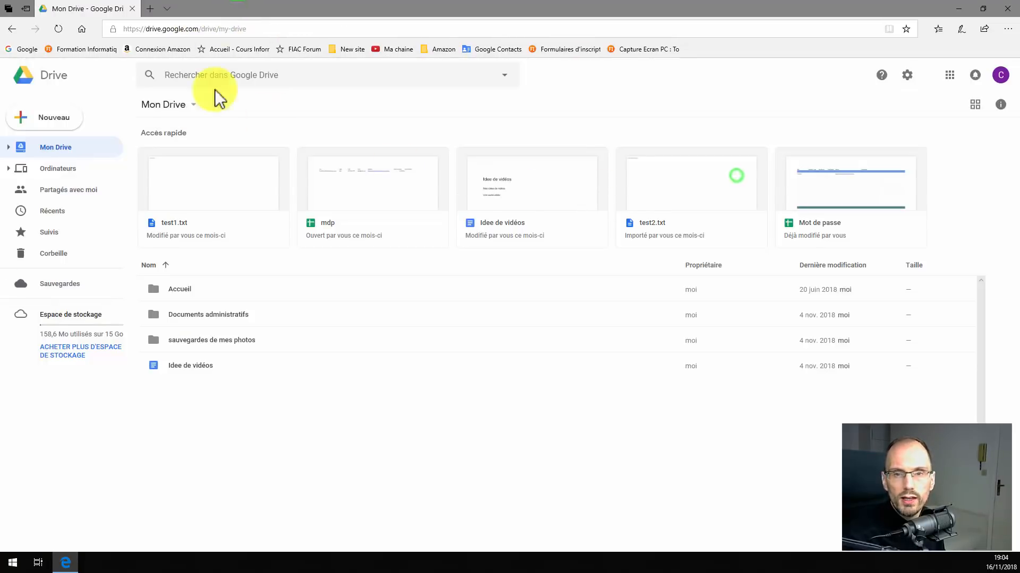
{"action": "left_click", "coordinate": [132, 9]}
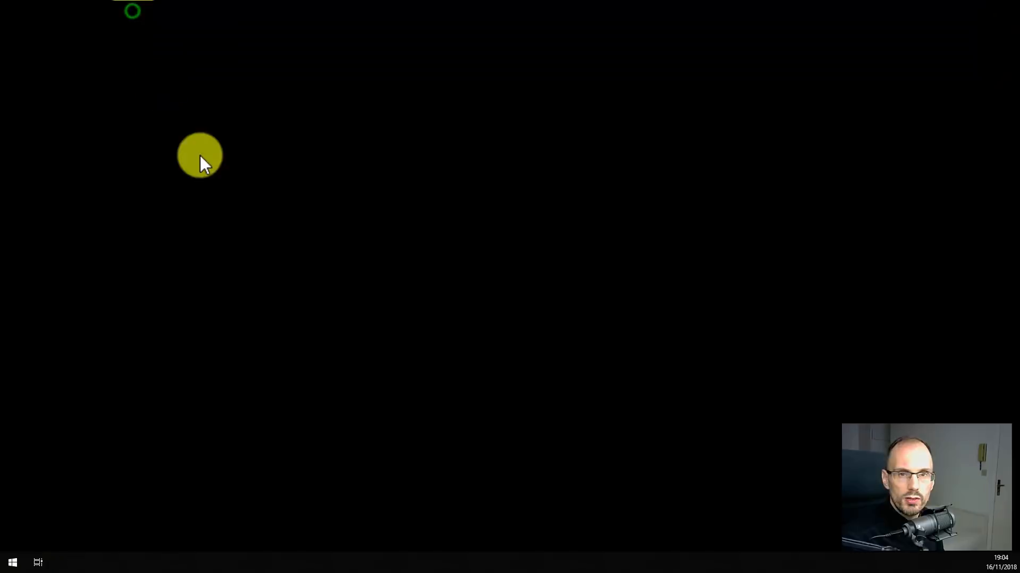
{"action": "key", "text": "ctrl+alt+e"}
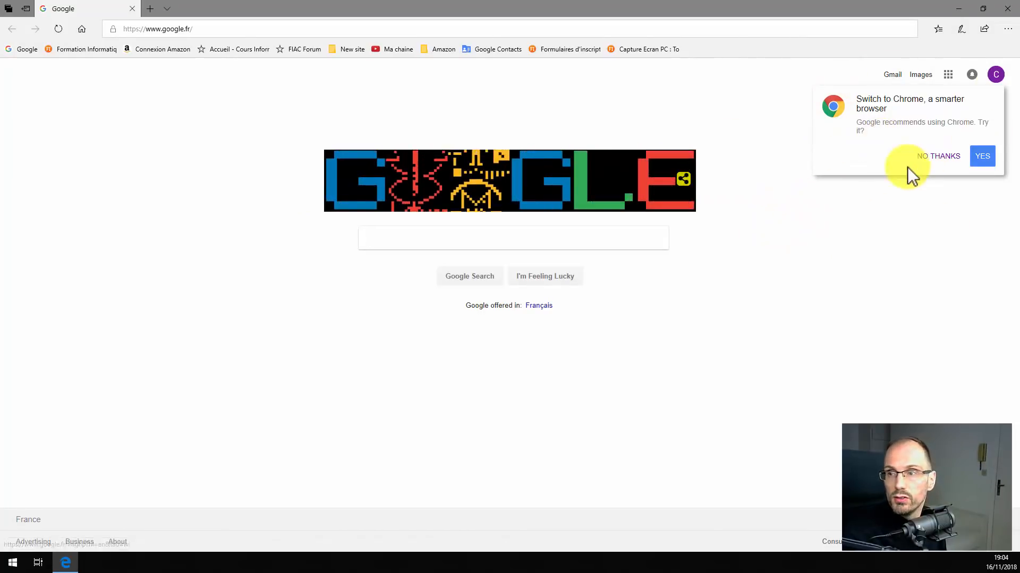
{"action": "left_click", "coordinate": [934, 156]}
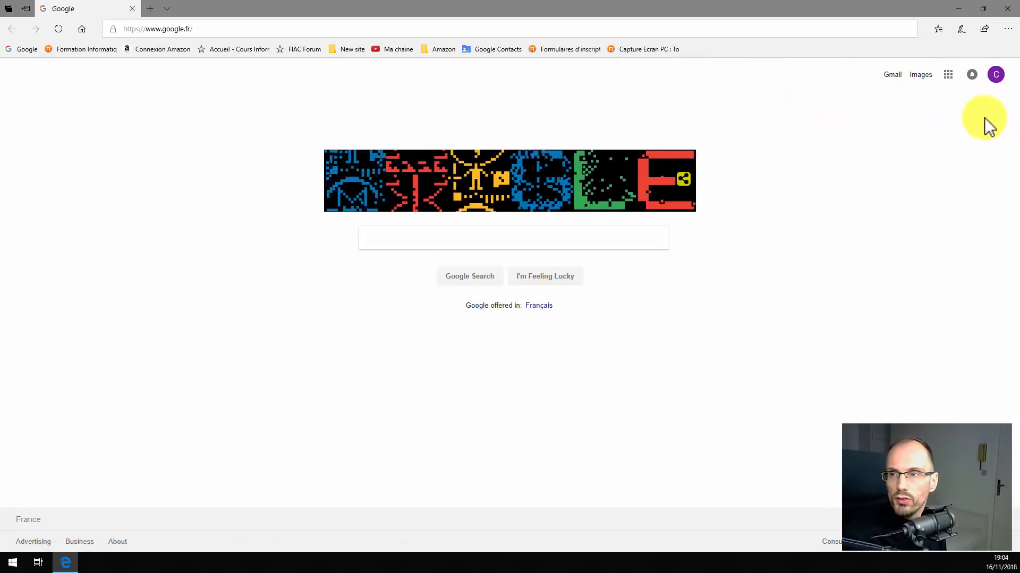
{"action": "left_click", "coordinate": [948, 76]}
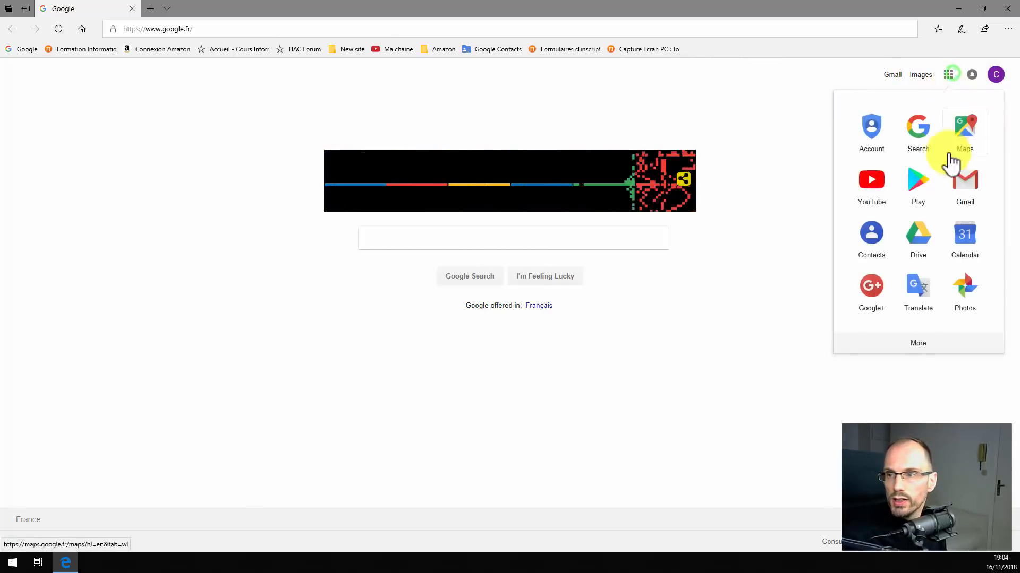
{"action": "left_click", "coordinate": [919, 238]}
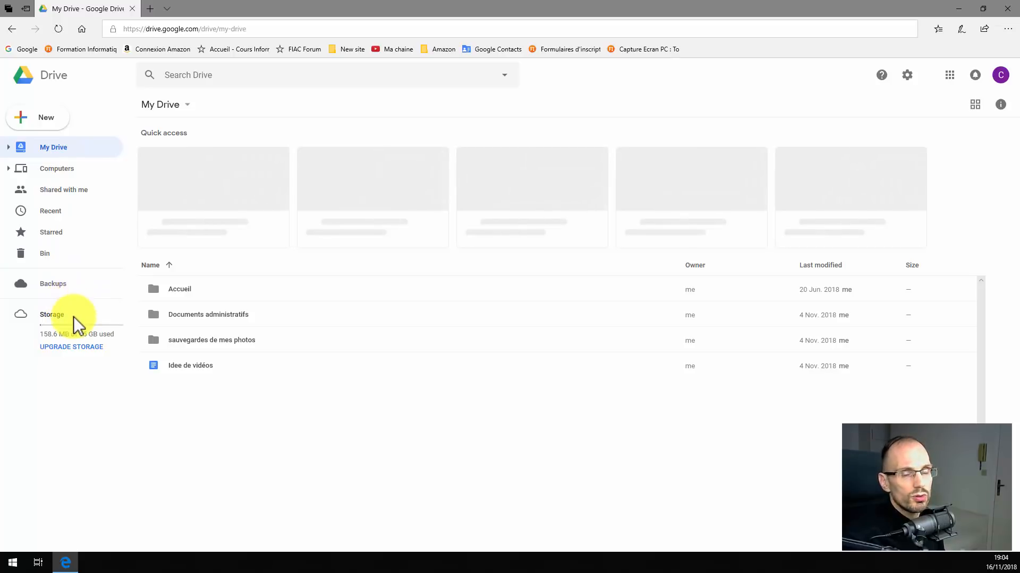
Step: From Drive's language settings, make Français (France) the default language and delete English (Belgium) from the other languages
{"action": "left_click", "coordinate": [907, 80]}
{"action": "left_click", "coordinate": [786, 102]}
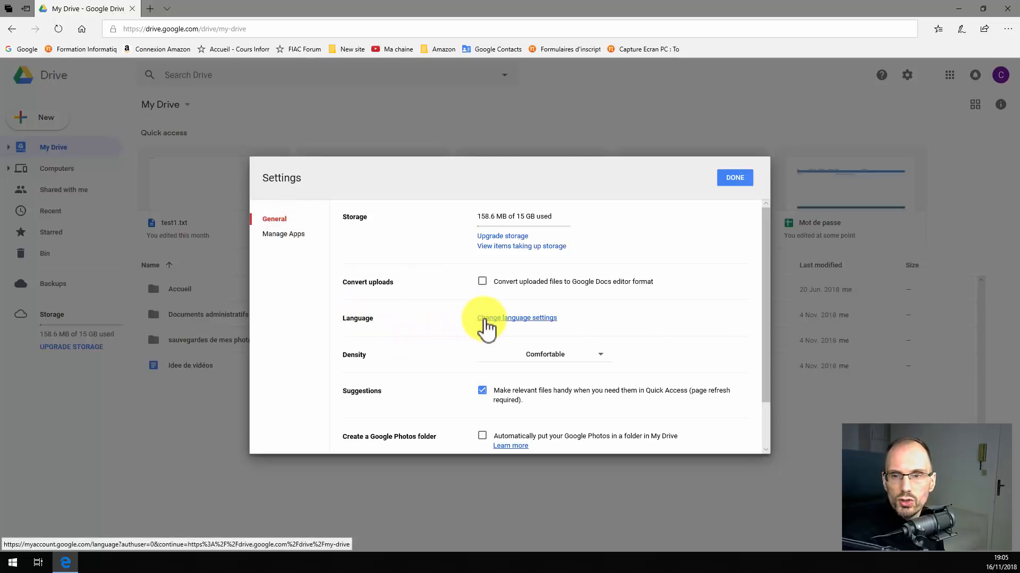
{"action": "left_click", "coordinate": [517, 318]}
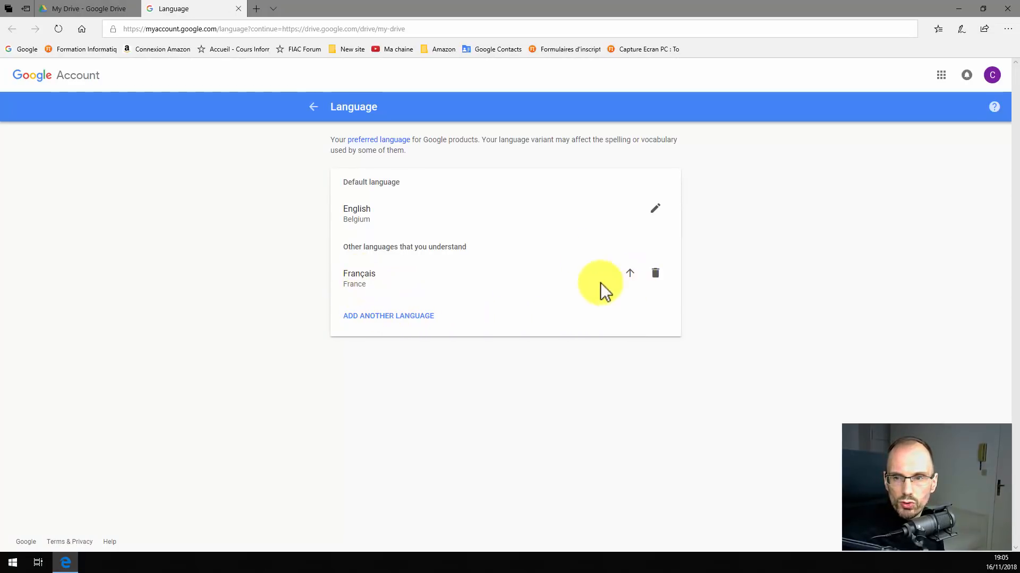
{"action": "left_click", "coordinate": [629, 275]}
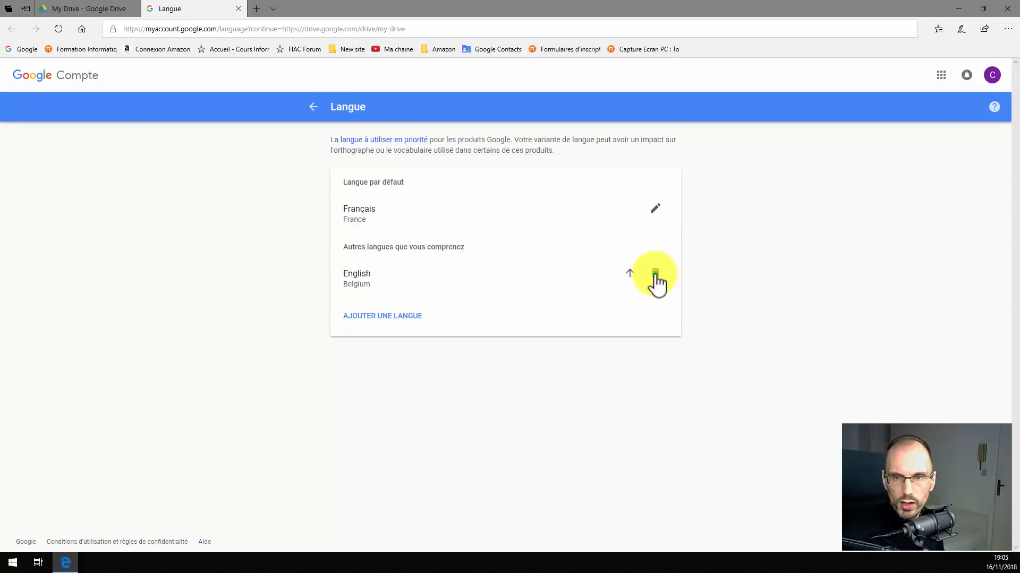
{"action": "left_click", "coordinate": [655, 274]}
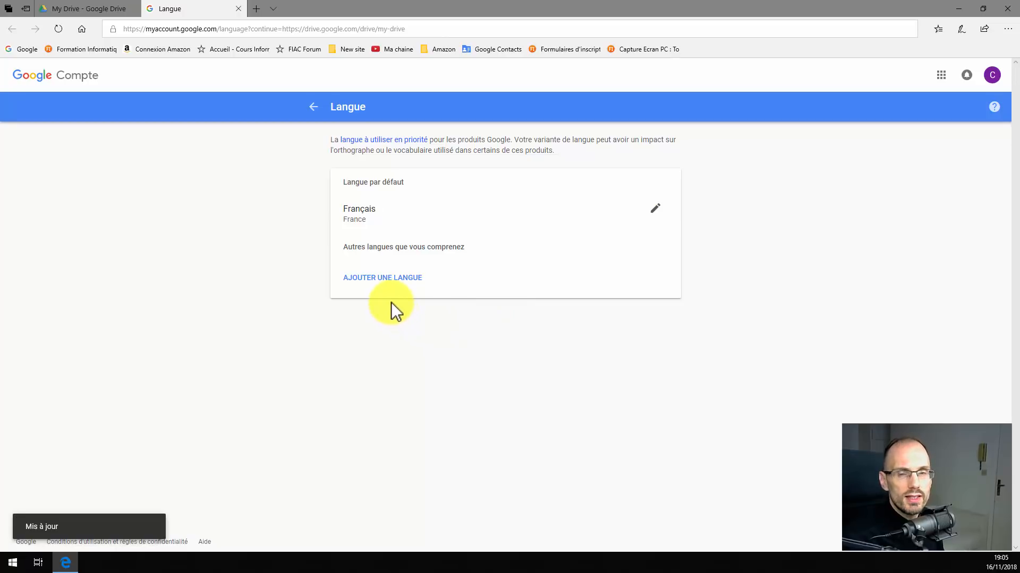
Step: Close the language page, settings and Drive, restart the browser, and reopen Google Drive from the Google apps
{"action": "left_click", "coordinate": [238, 8]}
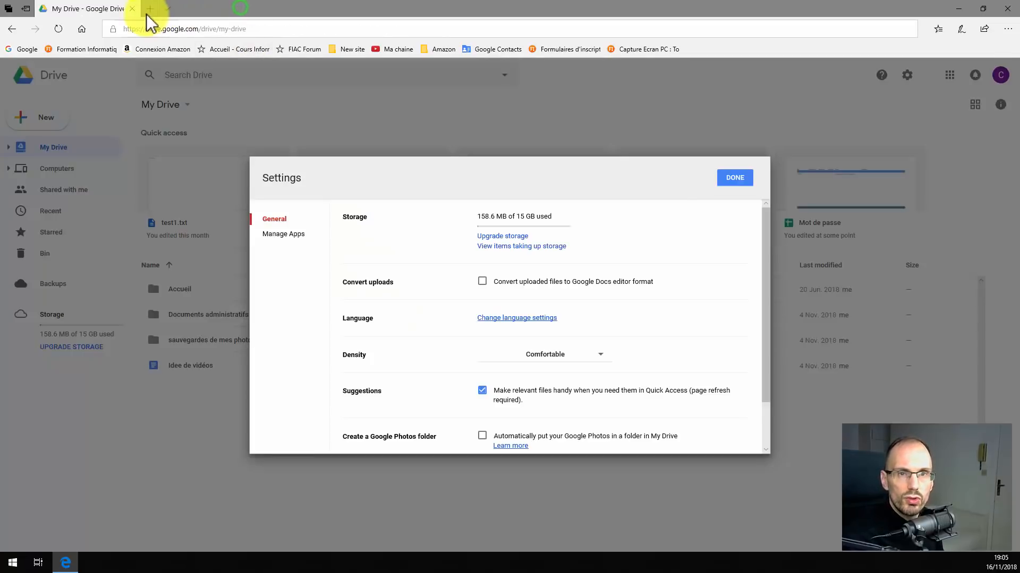
{"action": "left_click", "coordinate": [733, 178]}
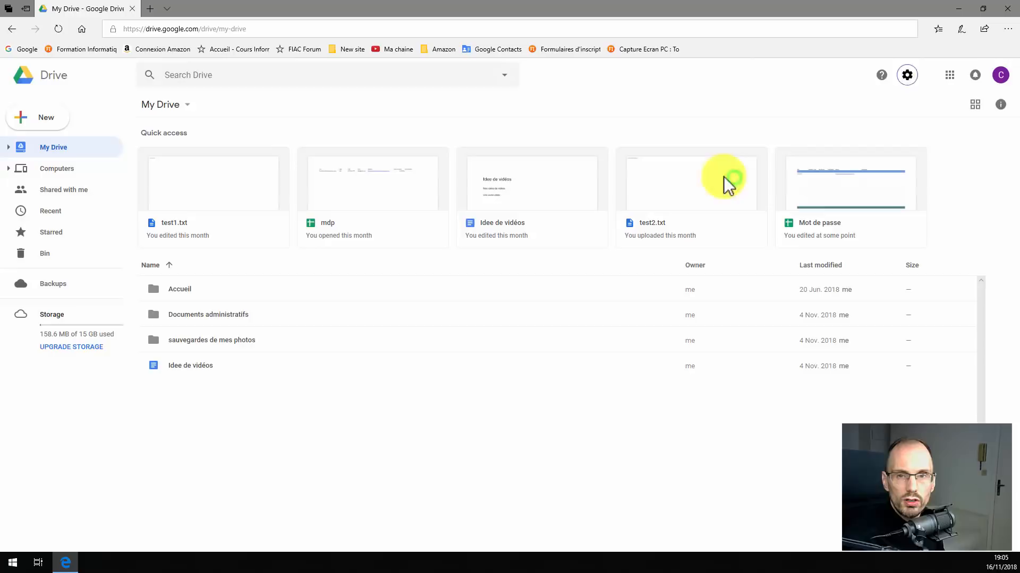
{"action": "left_click", "coordinate": [132, 9]}
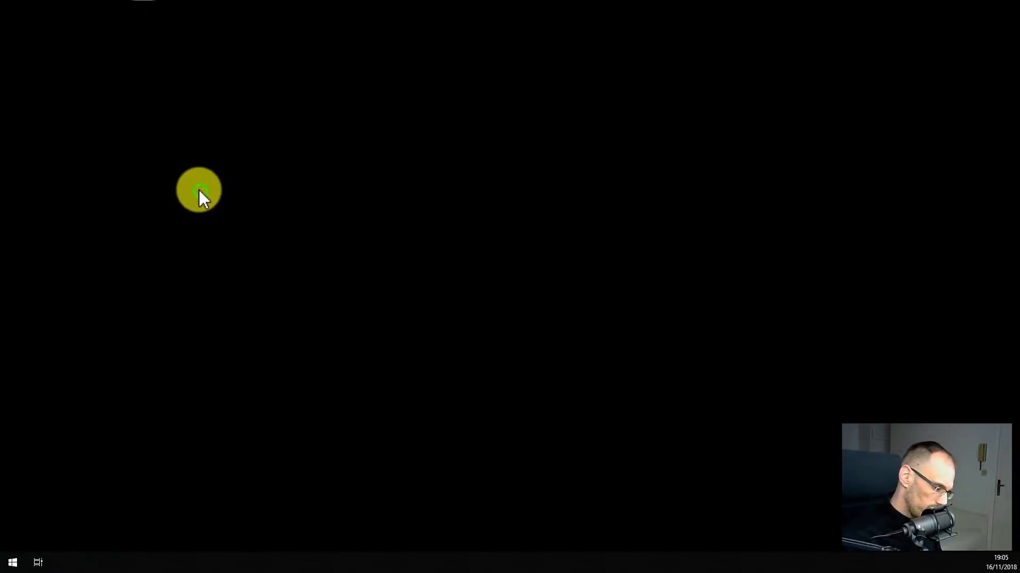
{"action": "key", "text": "XF86HomePage"}
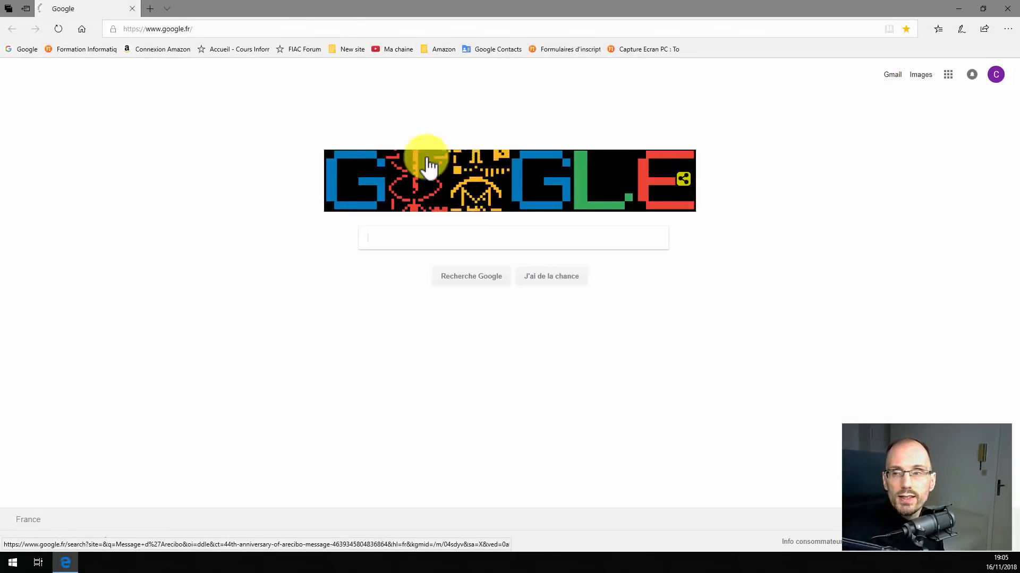
{"action": "left_click", "coordinate": [947, 76]}
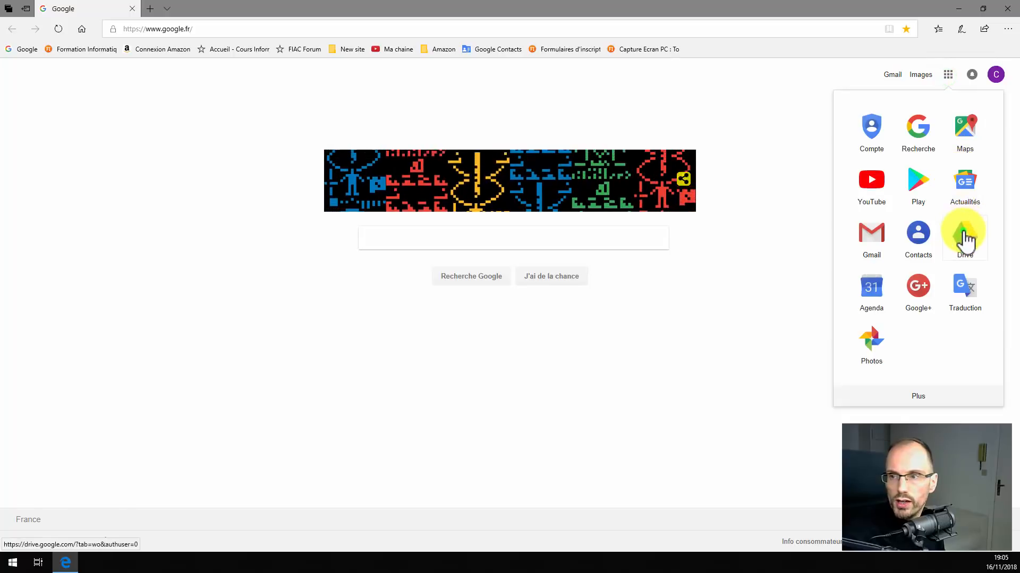
{"action": "left_click", "coordinate": [956, 226]}
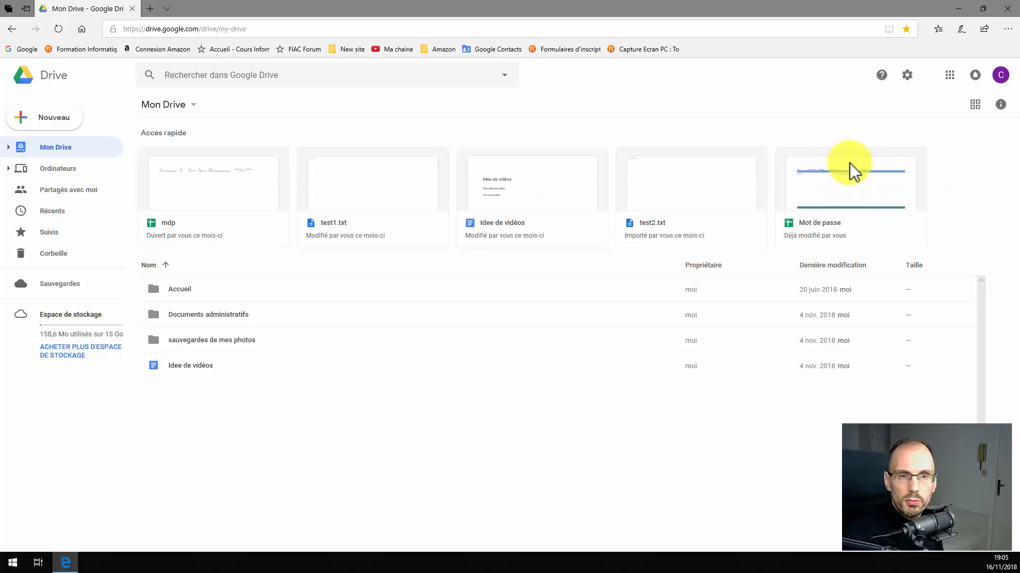
Step: Review the default language on the account's language page, opened from Drive's settings, and return to Drive
{"action": "left_click", "coordinate": [907, 77]}
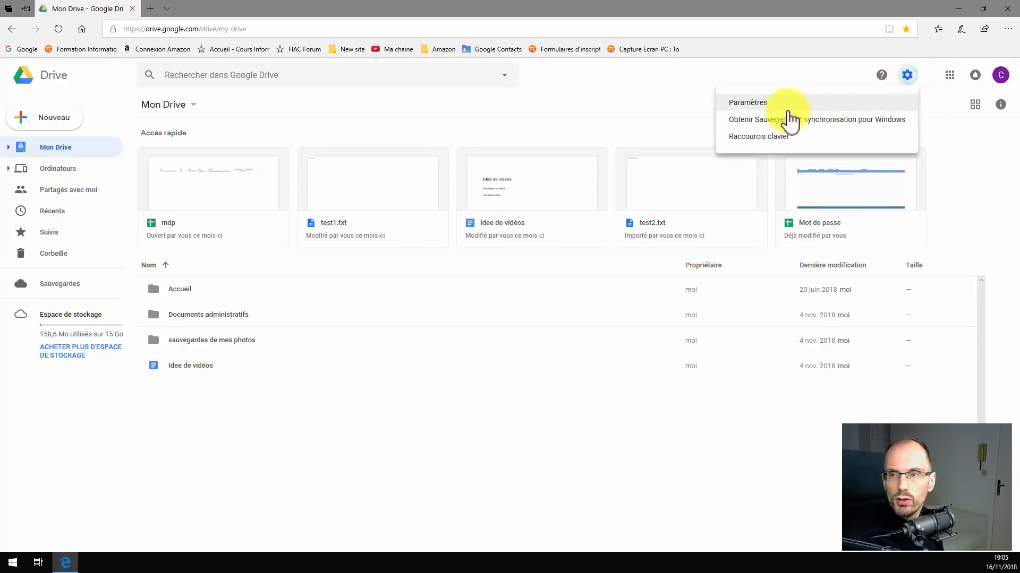
{"action": "left_click", "coordinate": [775, 104]}
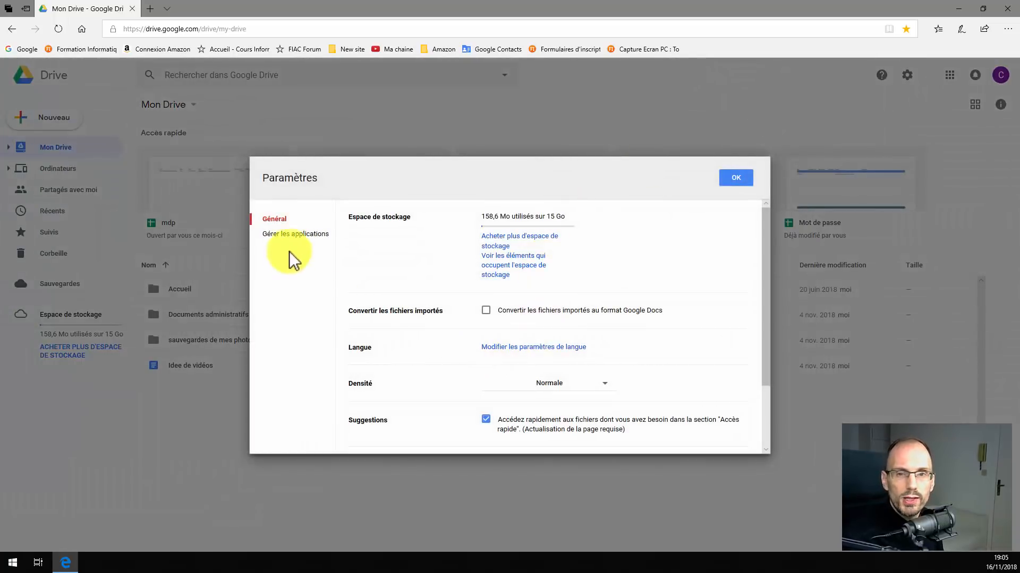
{"action": "left_click", "coordinate": [501, 349]}
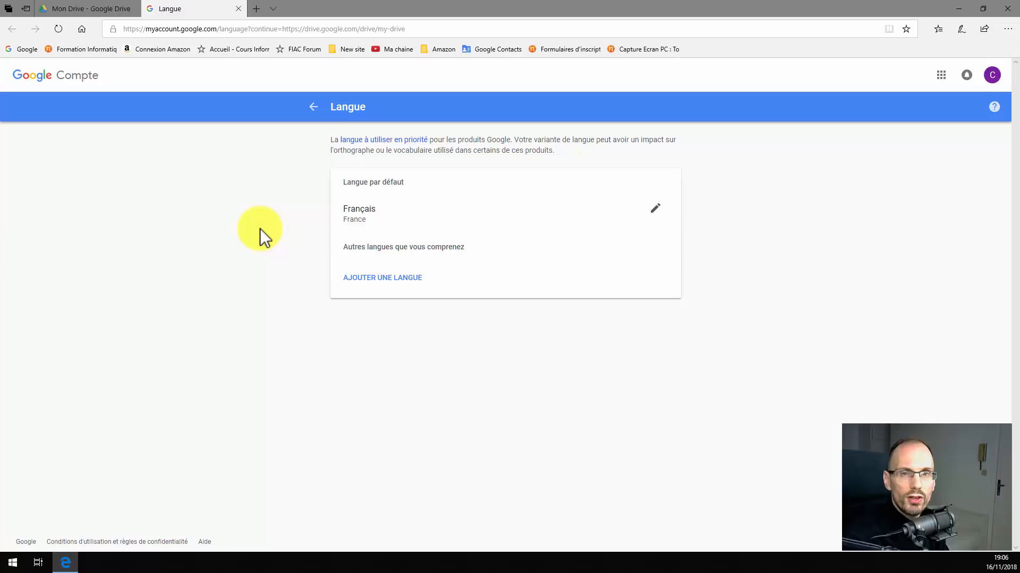
{"action": "left_click", "coordinate": [237, 8]}
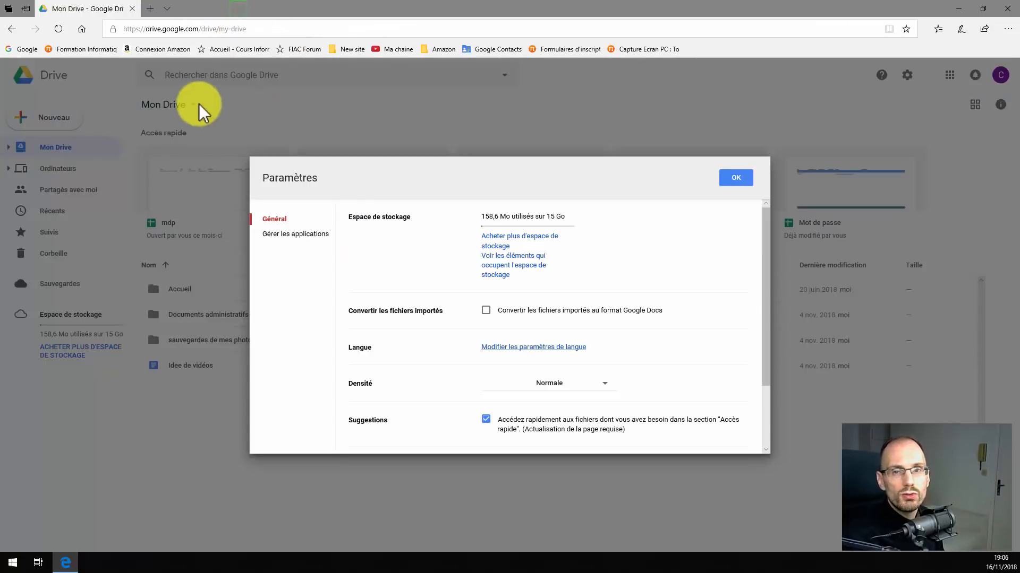
{"action": "left_click", "coordinate": [736, 178]}
Step: Open the Formation Informatique site from the favorites and view its newsletter sign-up form without filling it in
{"action": "left_click", "coordinate": [68, 51]}
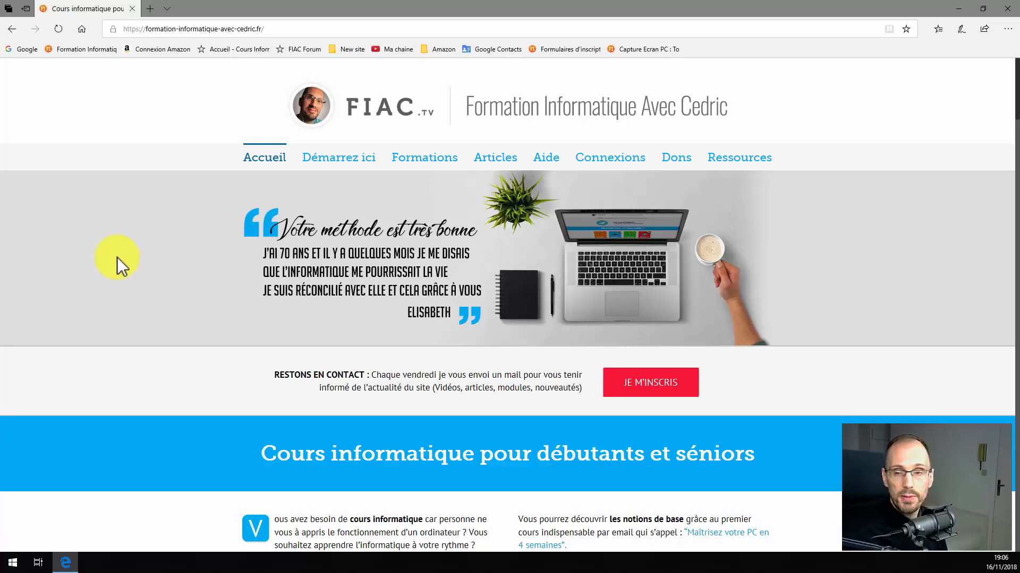
{"action": "left_click", "coordinate": [648, 385]}
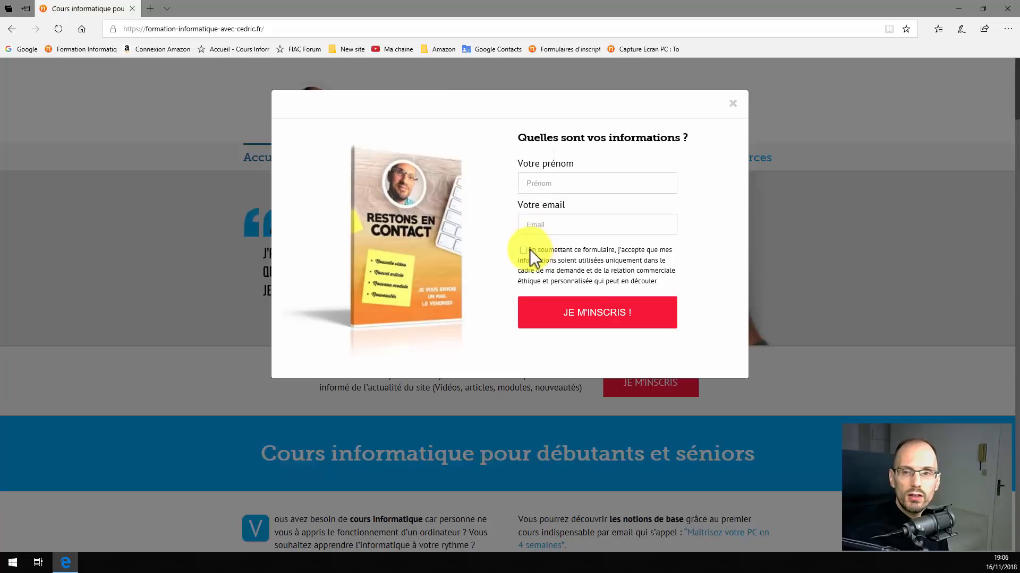
{"action": "left_click", "coordinate": [740, 103]}
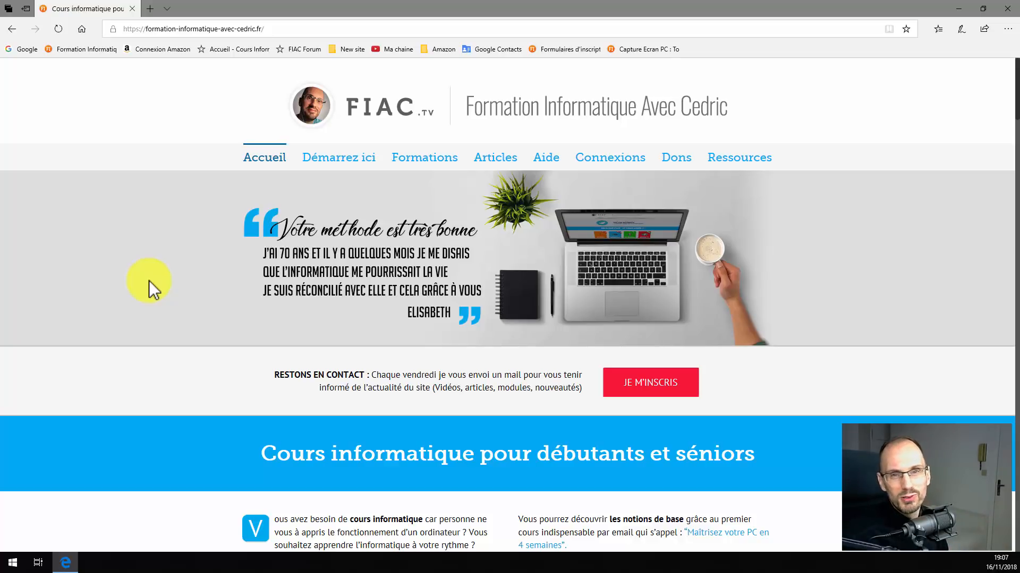
Step: Open the site's Formations page and look through the descriptions of the free courses
{"action": "left_click", "coordinate": [436, 159]}
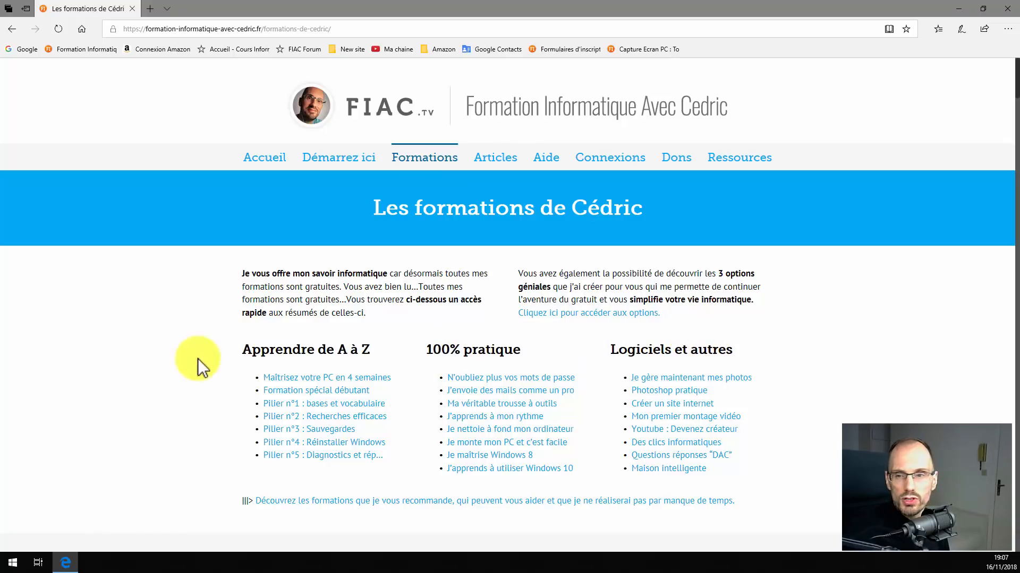
{"action": "scroll", "coordinate": [166, 318], "scroll_direction": "down", "scroll_amount": 10}
{"action": "scroll", "coordinate": [166, 318], "scroll_direction": "down", "scroll_amount": 20}
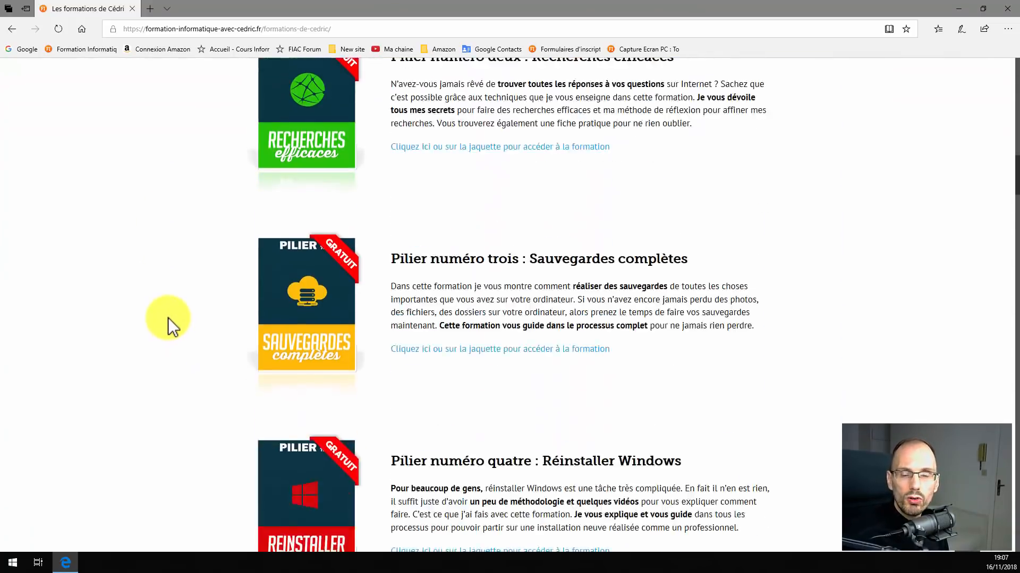
{"action": "scroll", "coordinate": [840, 478], "scroll_direction": "up", "scroll_amount": 5}
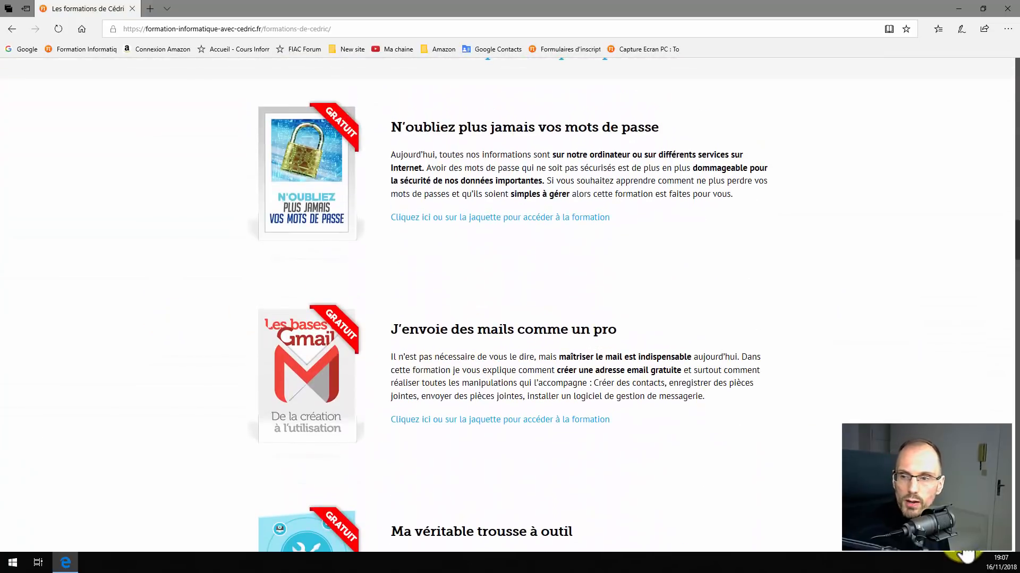
{"action": "scroll", "coordinate": [648, 398], "scroll_direction": "up", "scroll_amount": 20}
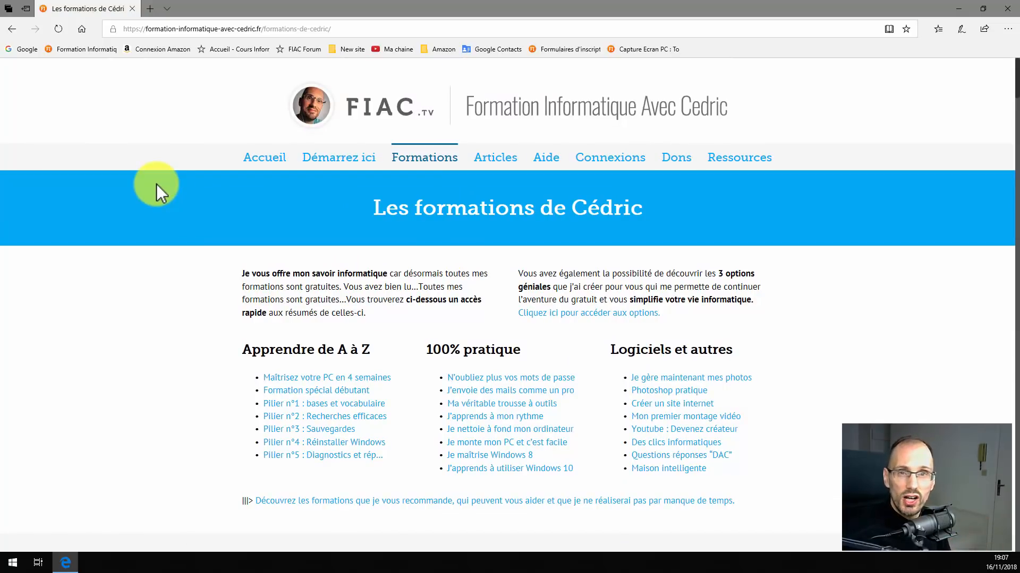
Step: Open the course "Ma véritable trousse à outils" and look through its video lists chapter by chapter
{"action": "left_click", "coordinate": [485, 407]}
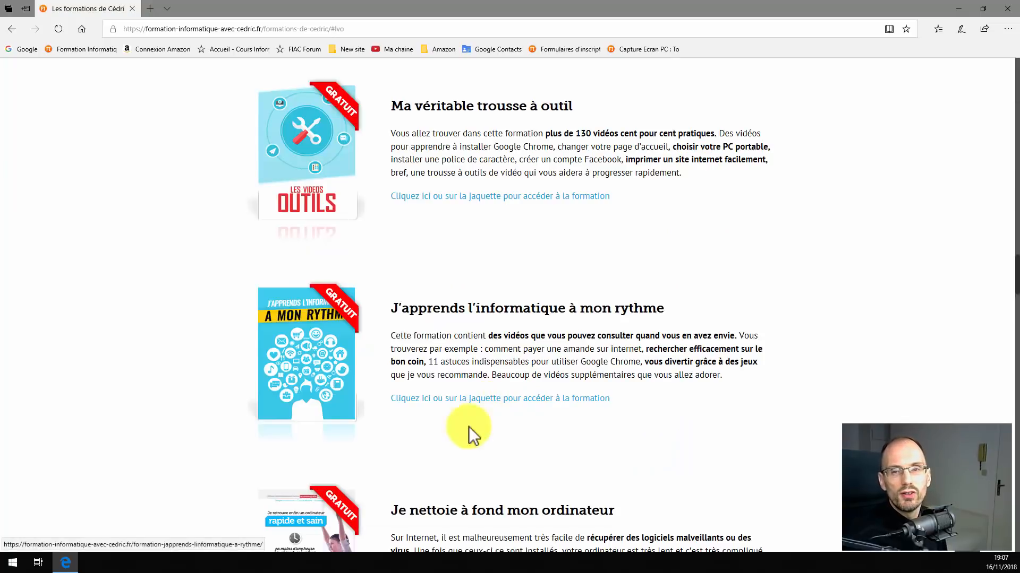
{"action": "left_click", "coordinate": [429, 196]}
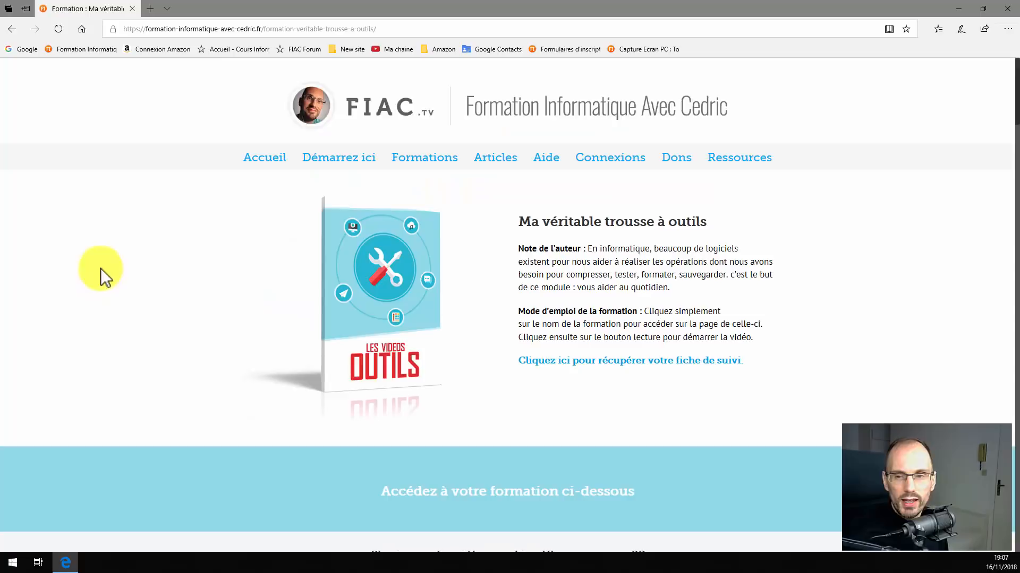
{"action": "scroll", "coordinate": [100, 269], "scroll_direction": "down", "scroll_amount": 5}
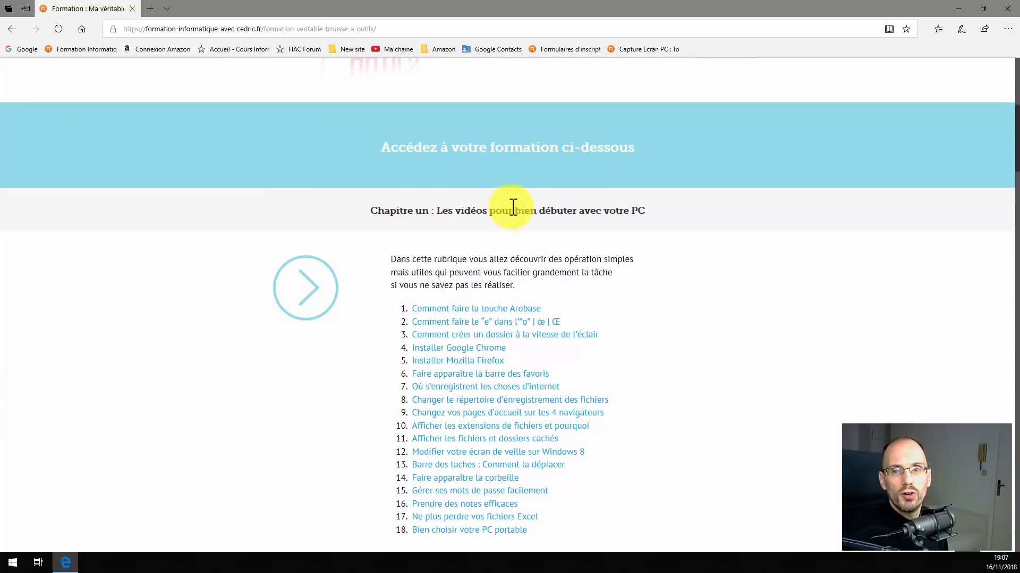
{"action": "scroll", "coordinate": [342, 212], "scroll_direction": "down", "scroll_amount": 6}
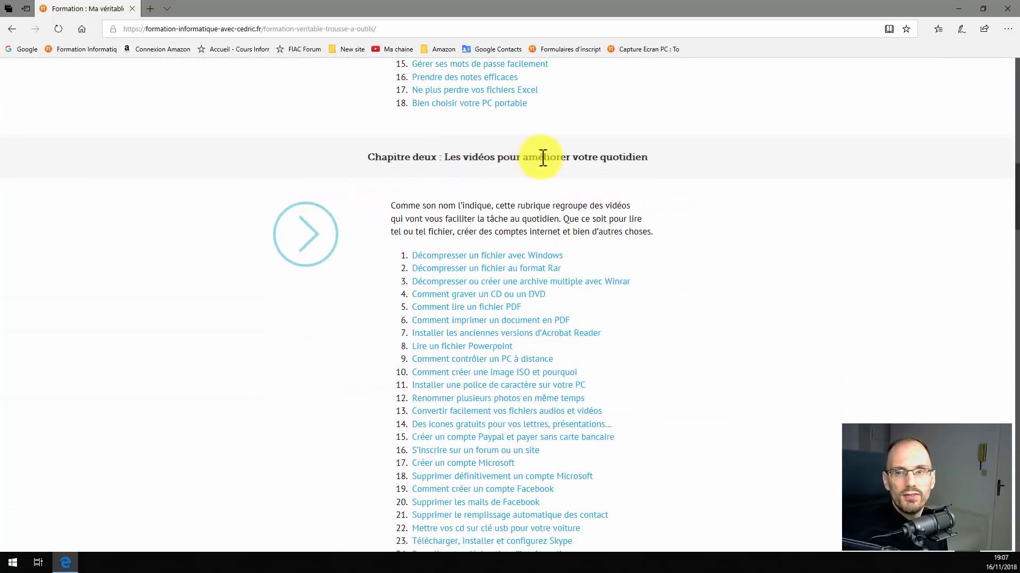
{"action": "scroll", "coordinate": [287, 186], "scroll_direction": "down", "scroll_amount": 11}
{"action": "scroll", "coordinate": [318, 200], "scroll_direction": "down", "scroll_amount": 3}
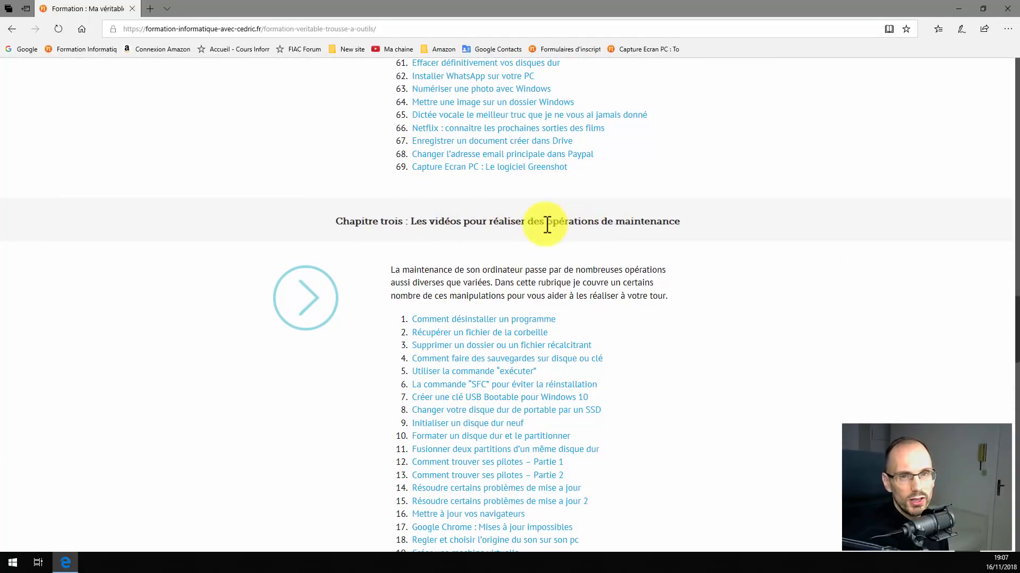
{"action": "scroll", "coordinate": [325, 238], "scroll_direction": "down", "scroll_amount": 10}
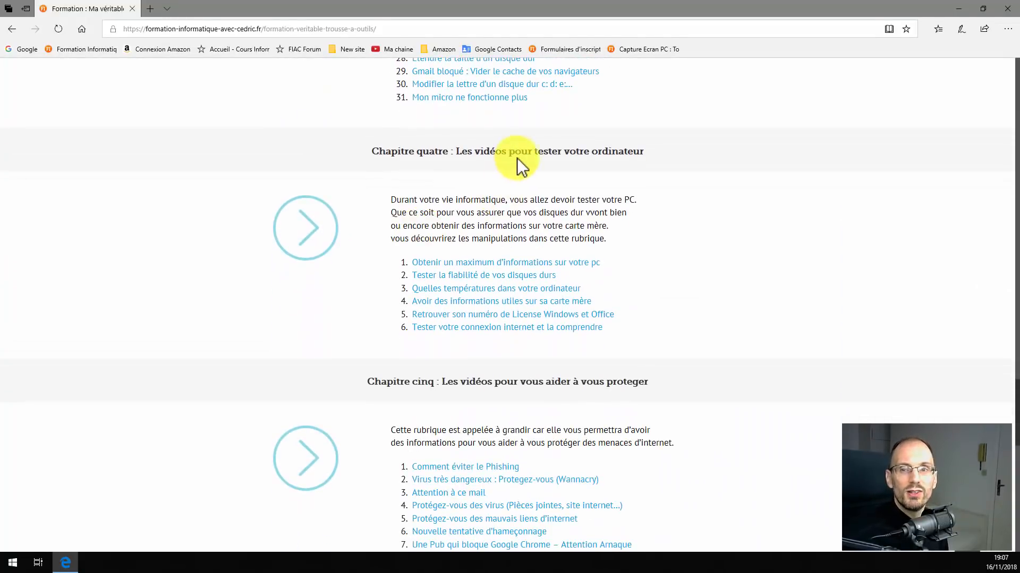
{"action": "scroll", "coordinate": [429, 349], "scroll_direction": "down", "scroll_amount": 2}
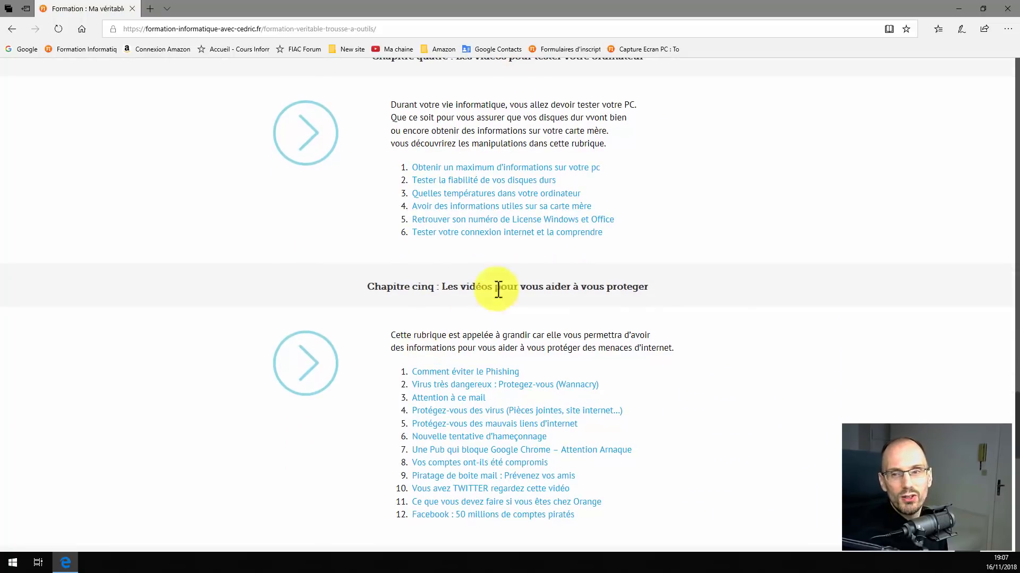
{"action": "scroll", "coordinate": [791, 434], "scroll_direction": "down", "scroll_amount": 10}
{"action": "scroll", "coordinate": [791, 434], "scroll_direction": "down", "scroll_amount": 2}
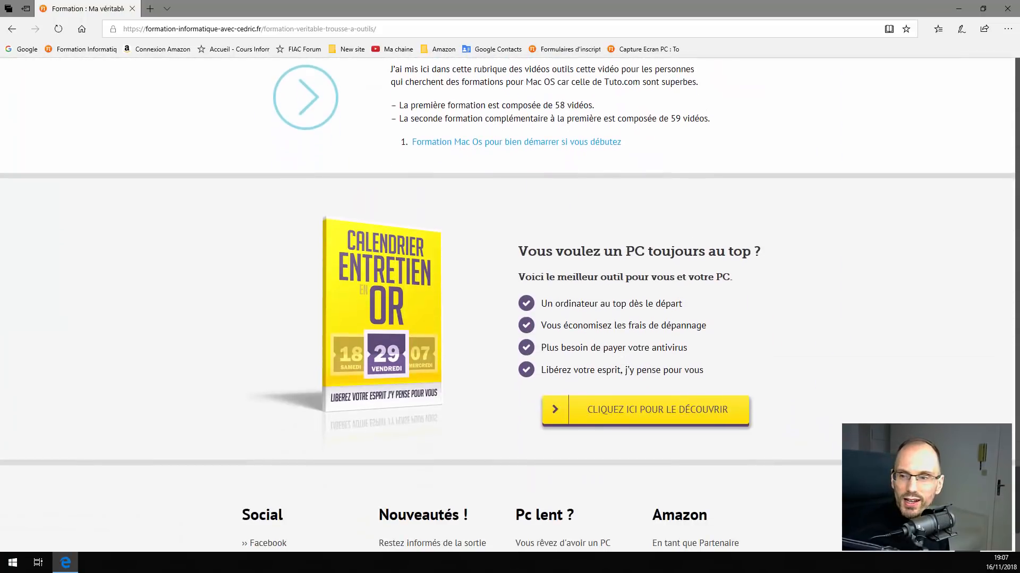
{"action": "scroll", "coordinate": [295, 277], "scroll_direction": "up", "scroll_amount": 20}
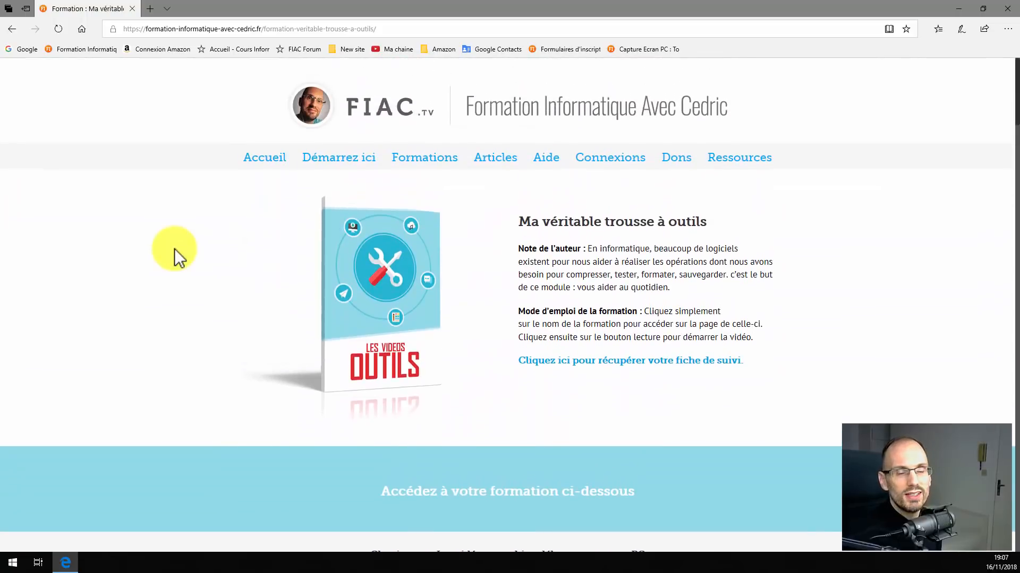